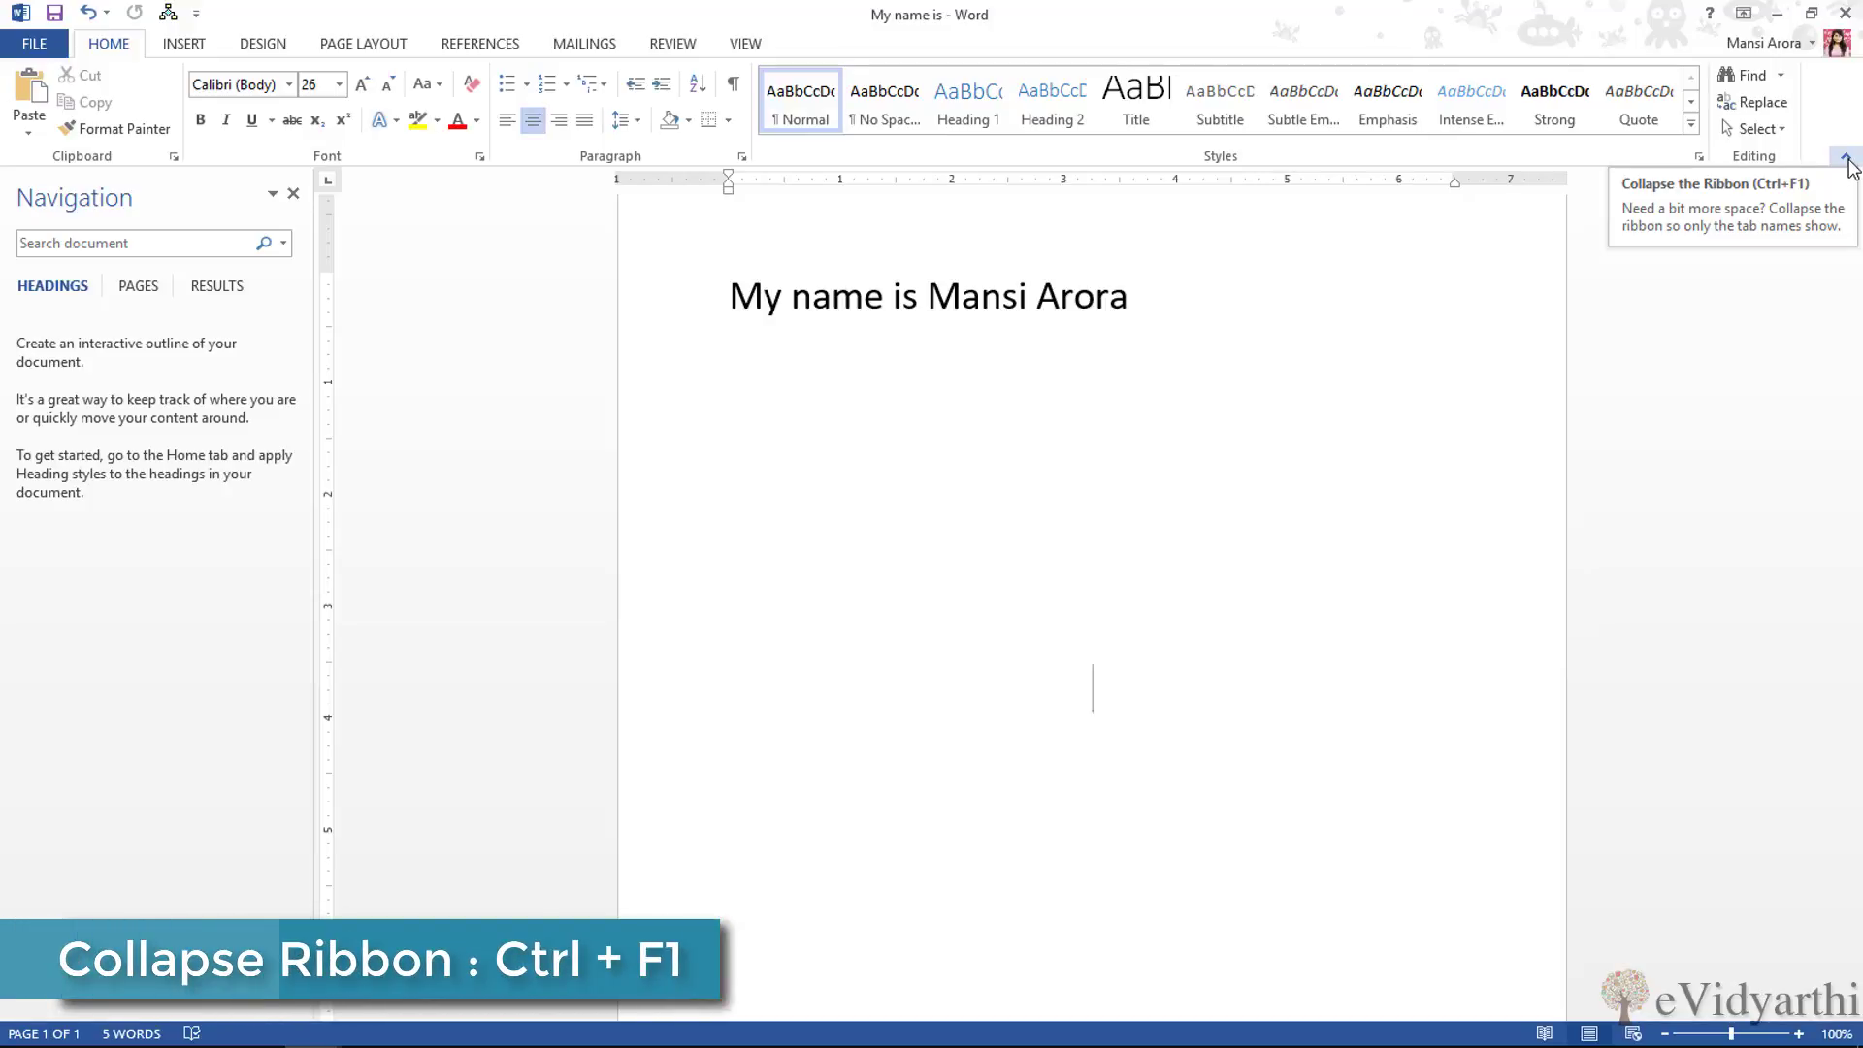
- Collapse the ribbon and temporarily display the Page Layout commands over the document
click(1847, 159)
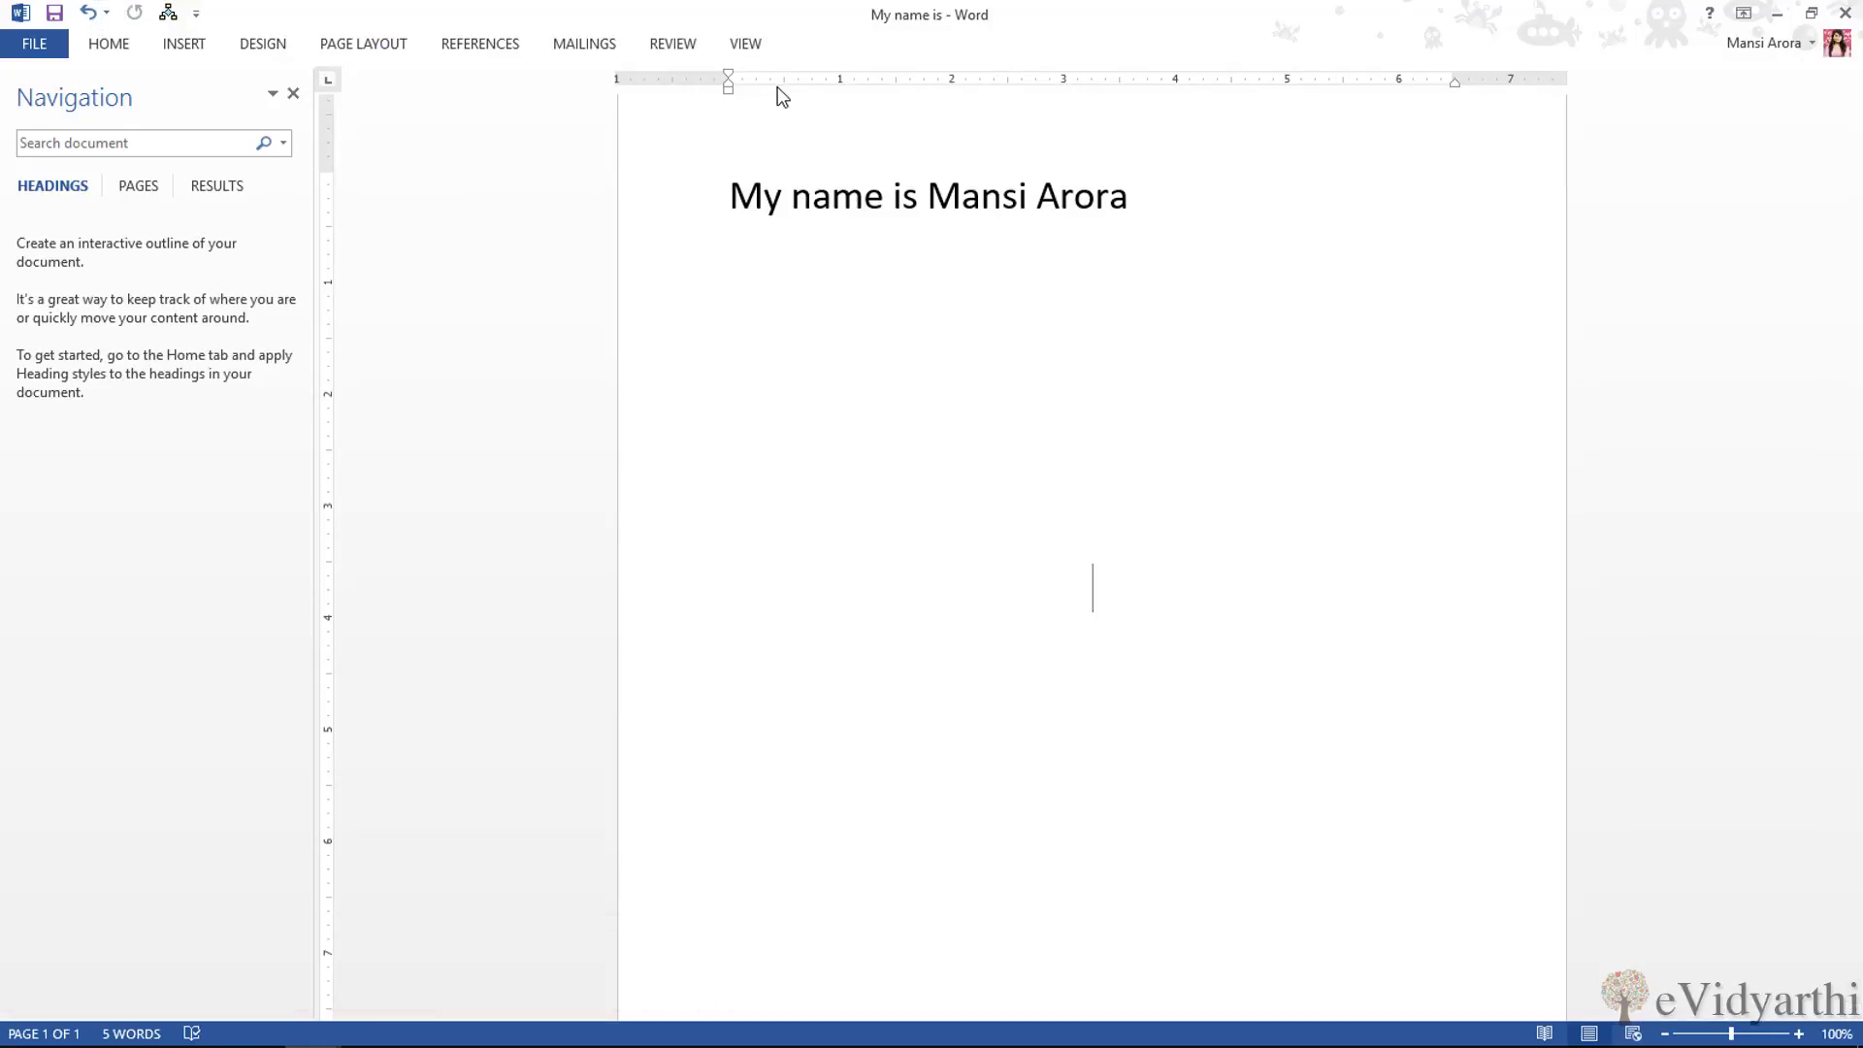
click(381, 49)
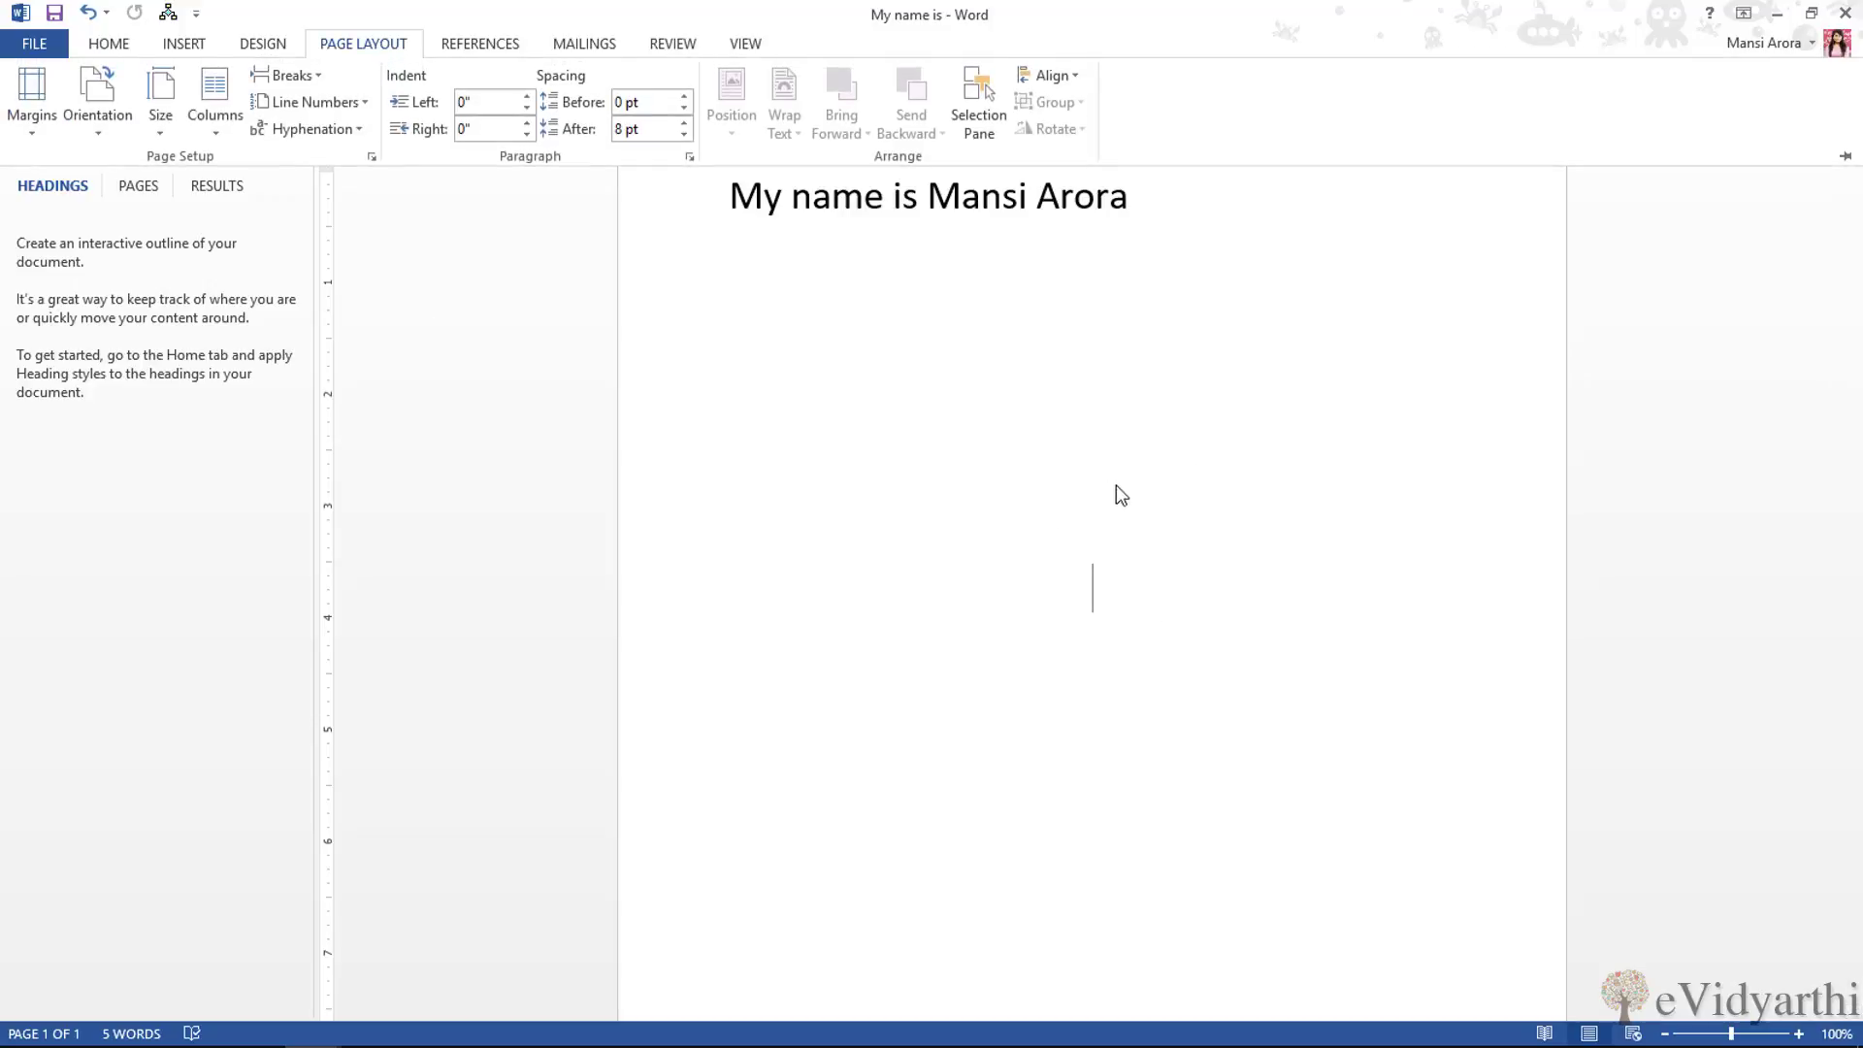
click(1130, 596)
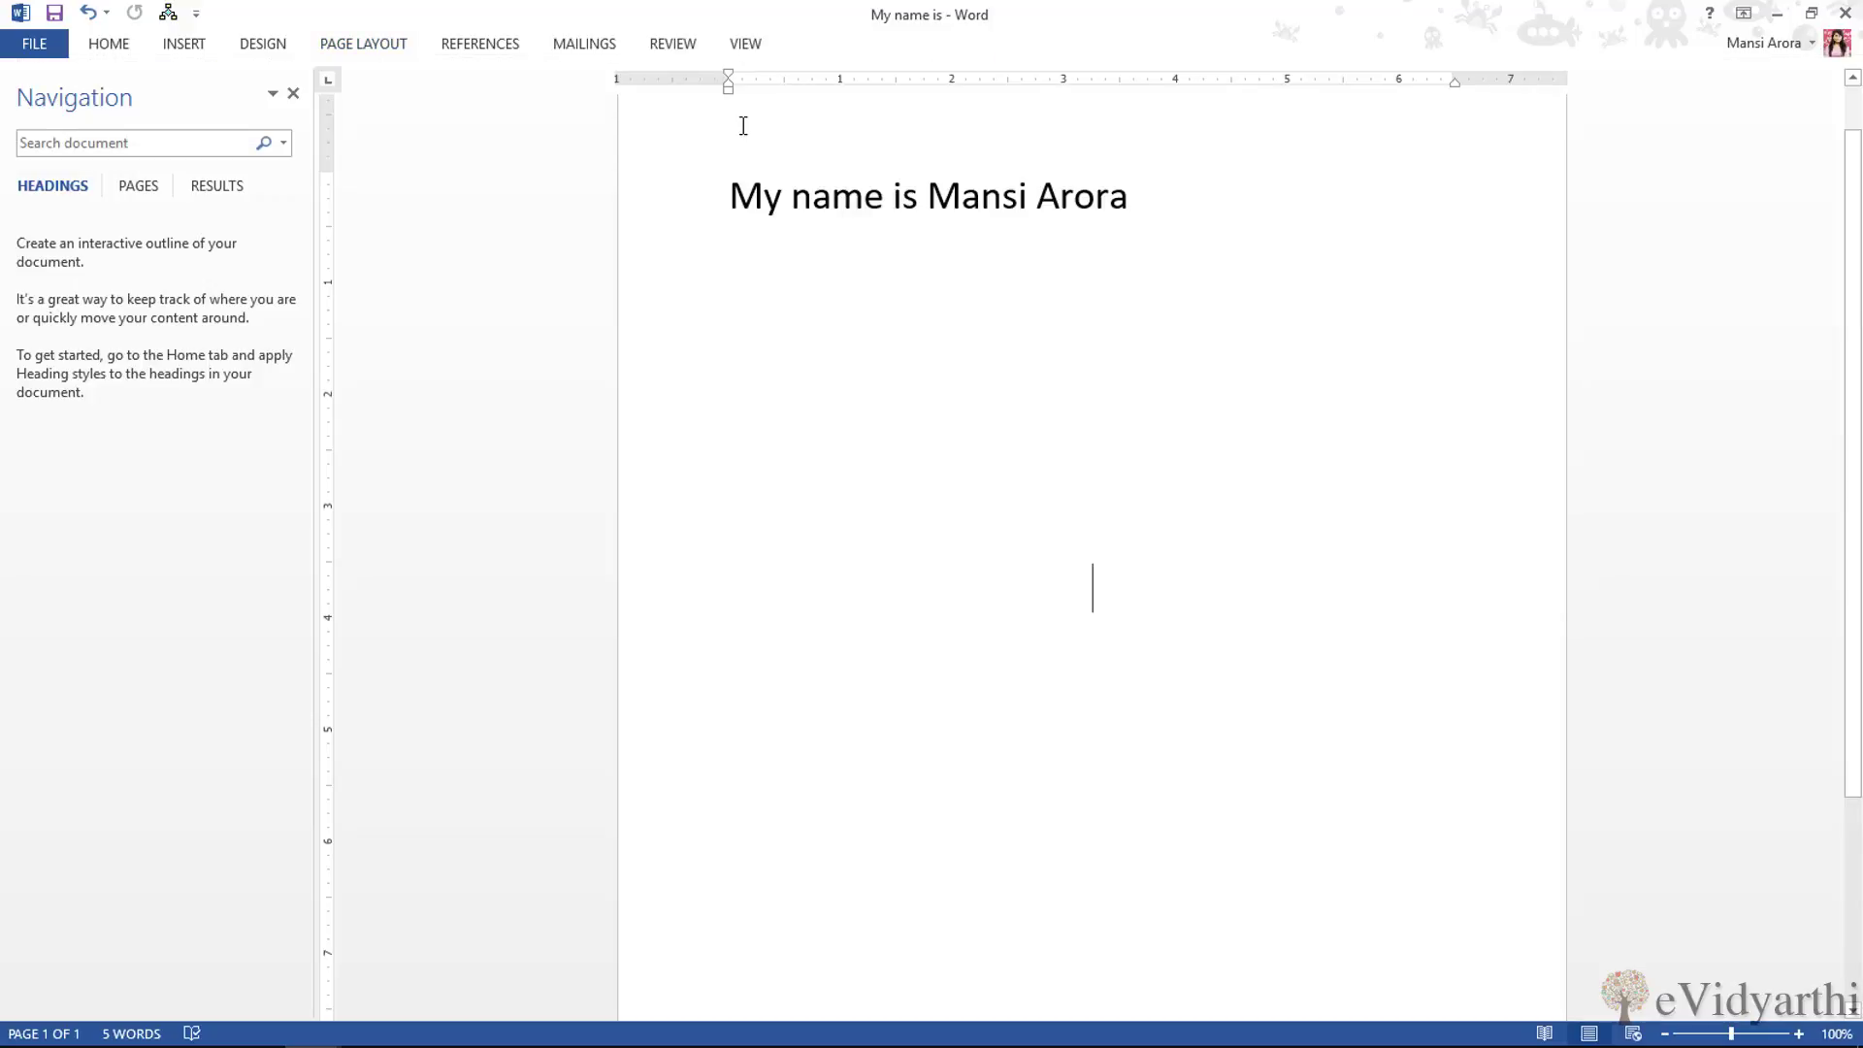
- Display the References commands and keep the full ribbon permanently expanded
click(484, 45)
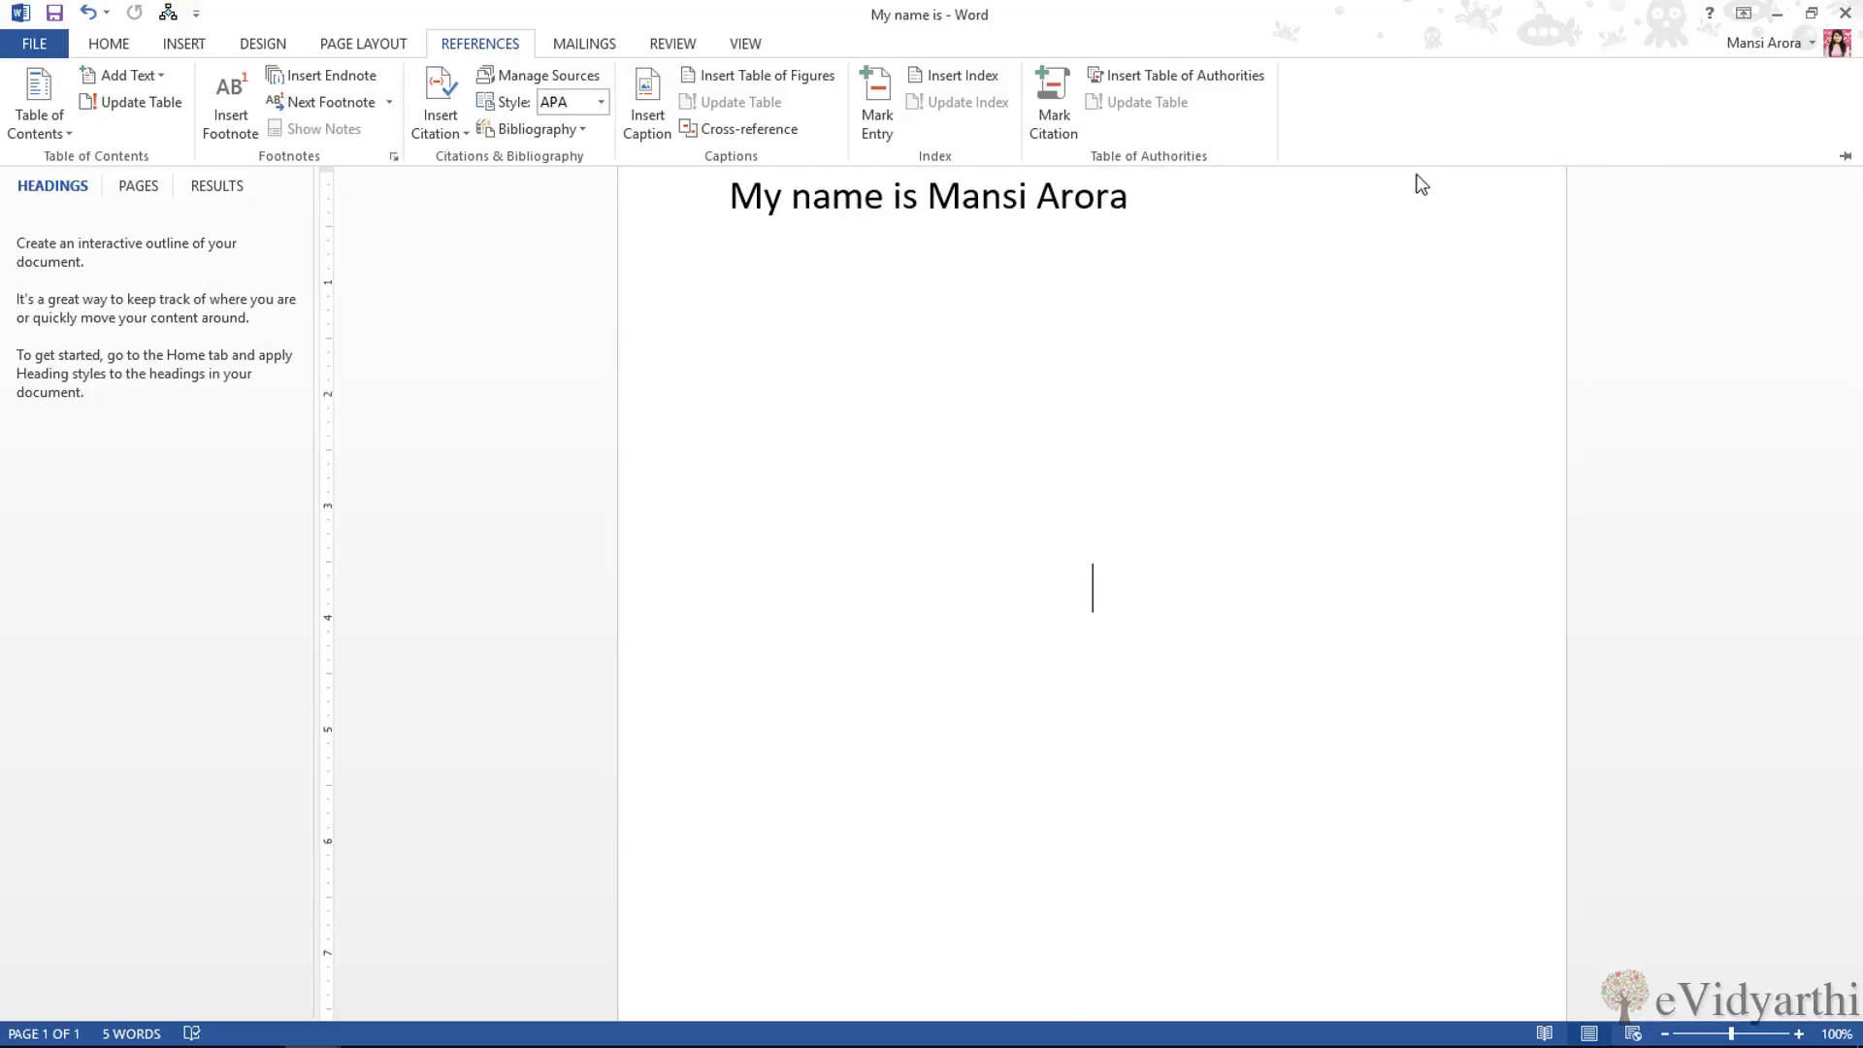
click(1846, 156)
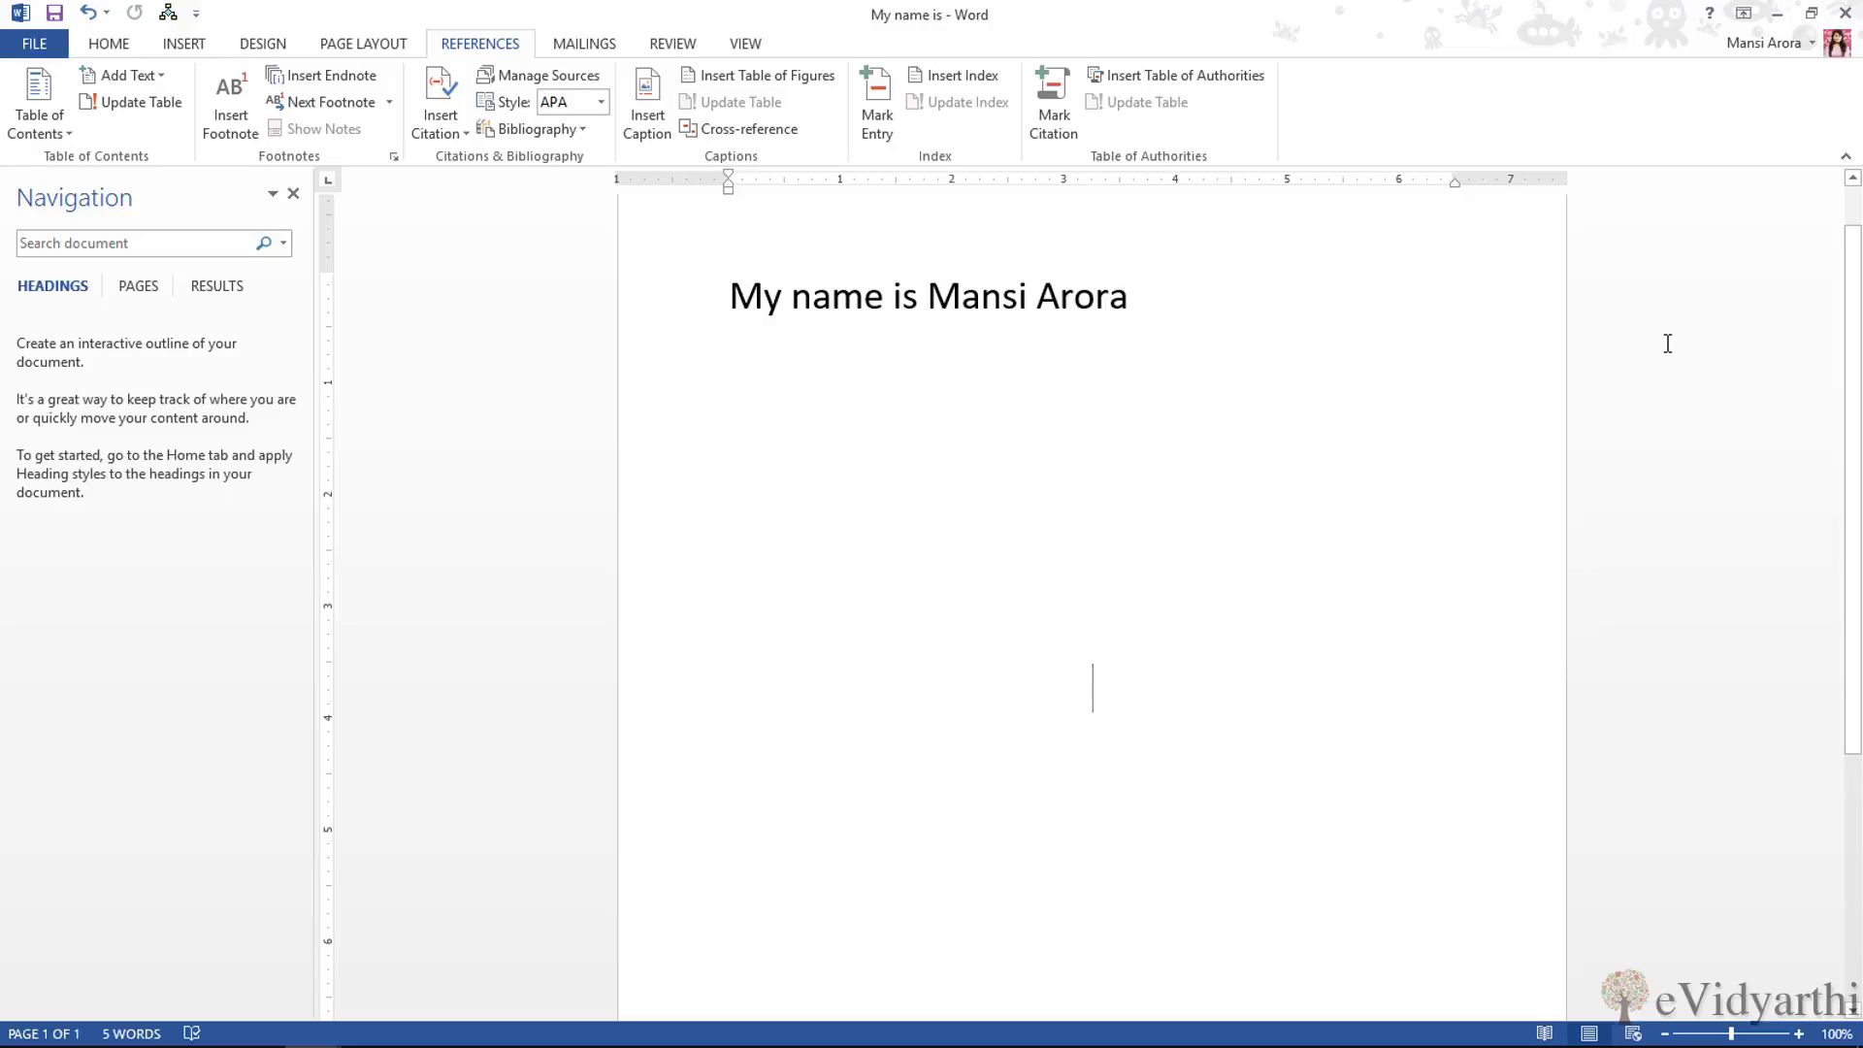
- Open the ribbon customization options and inspect the commands in the Home tab's Clipboard group and the remaining main tabs
click(191, 45)
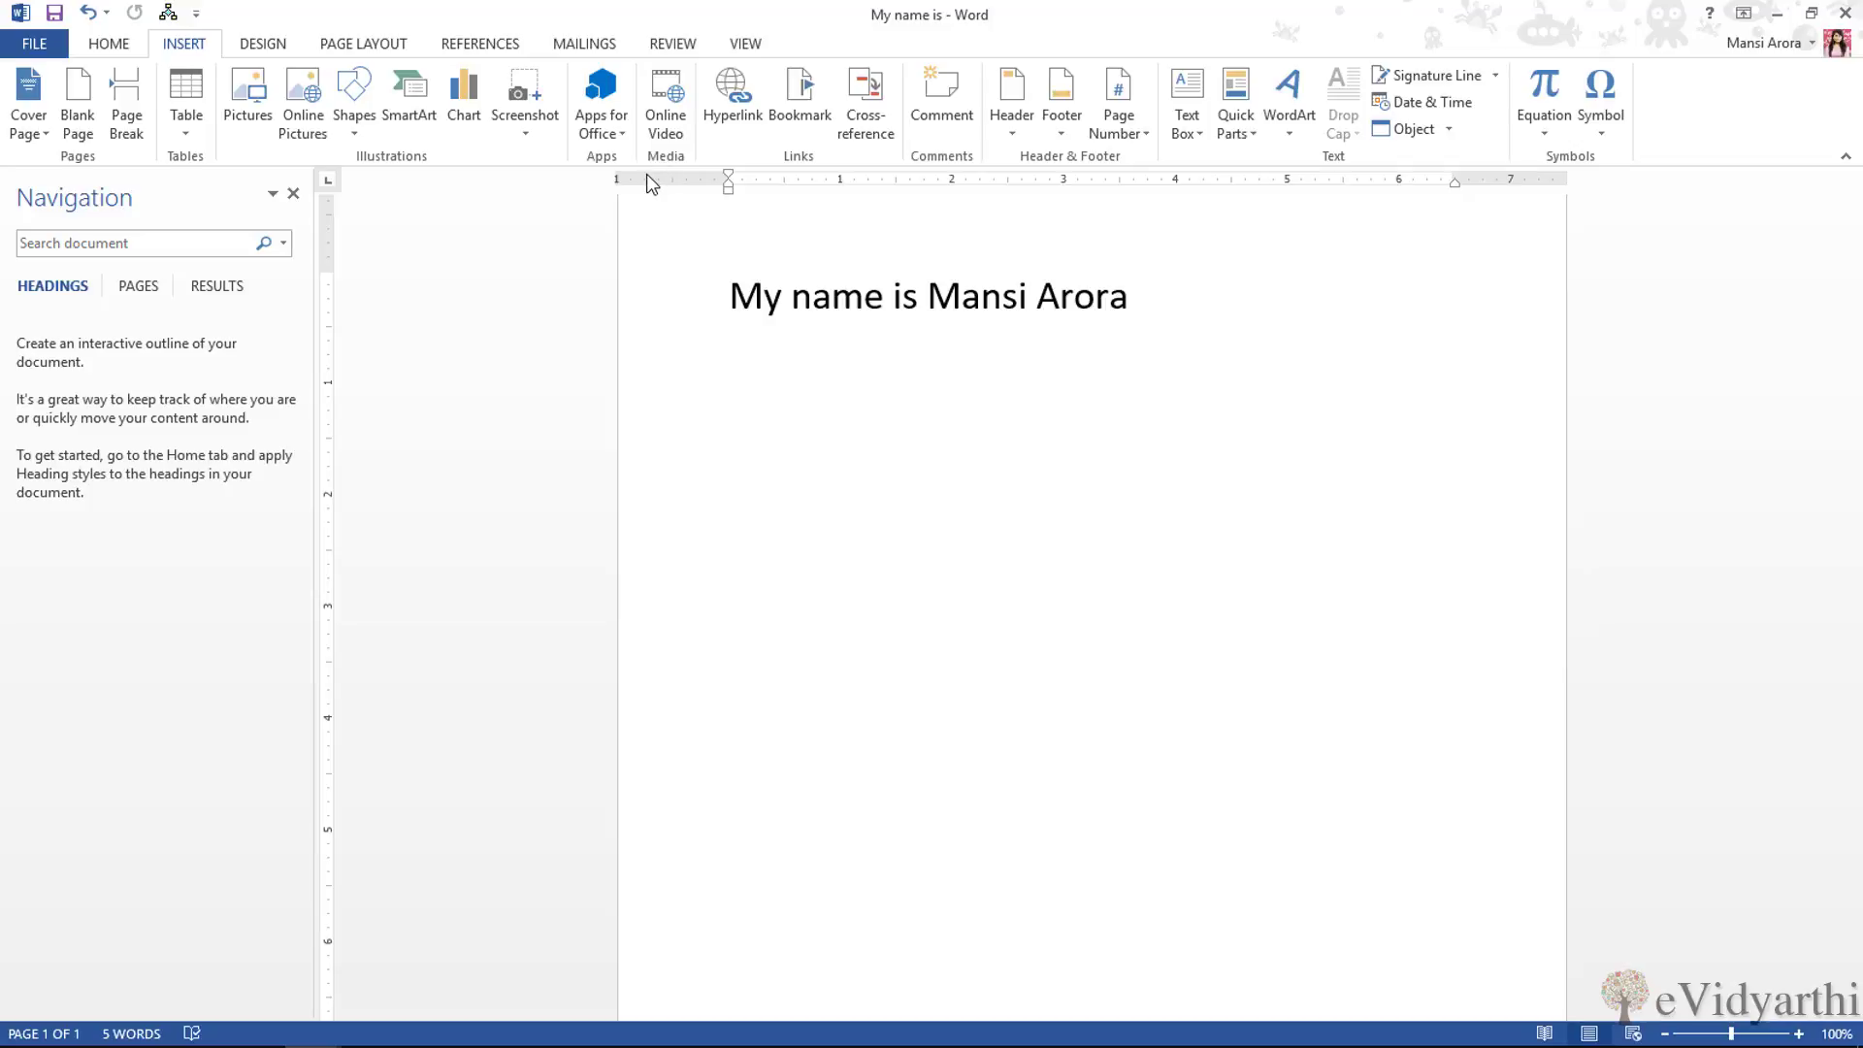
right_click(1725, 134)
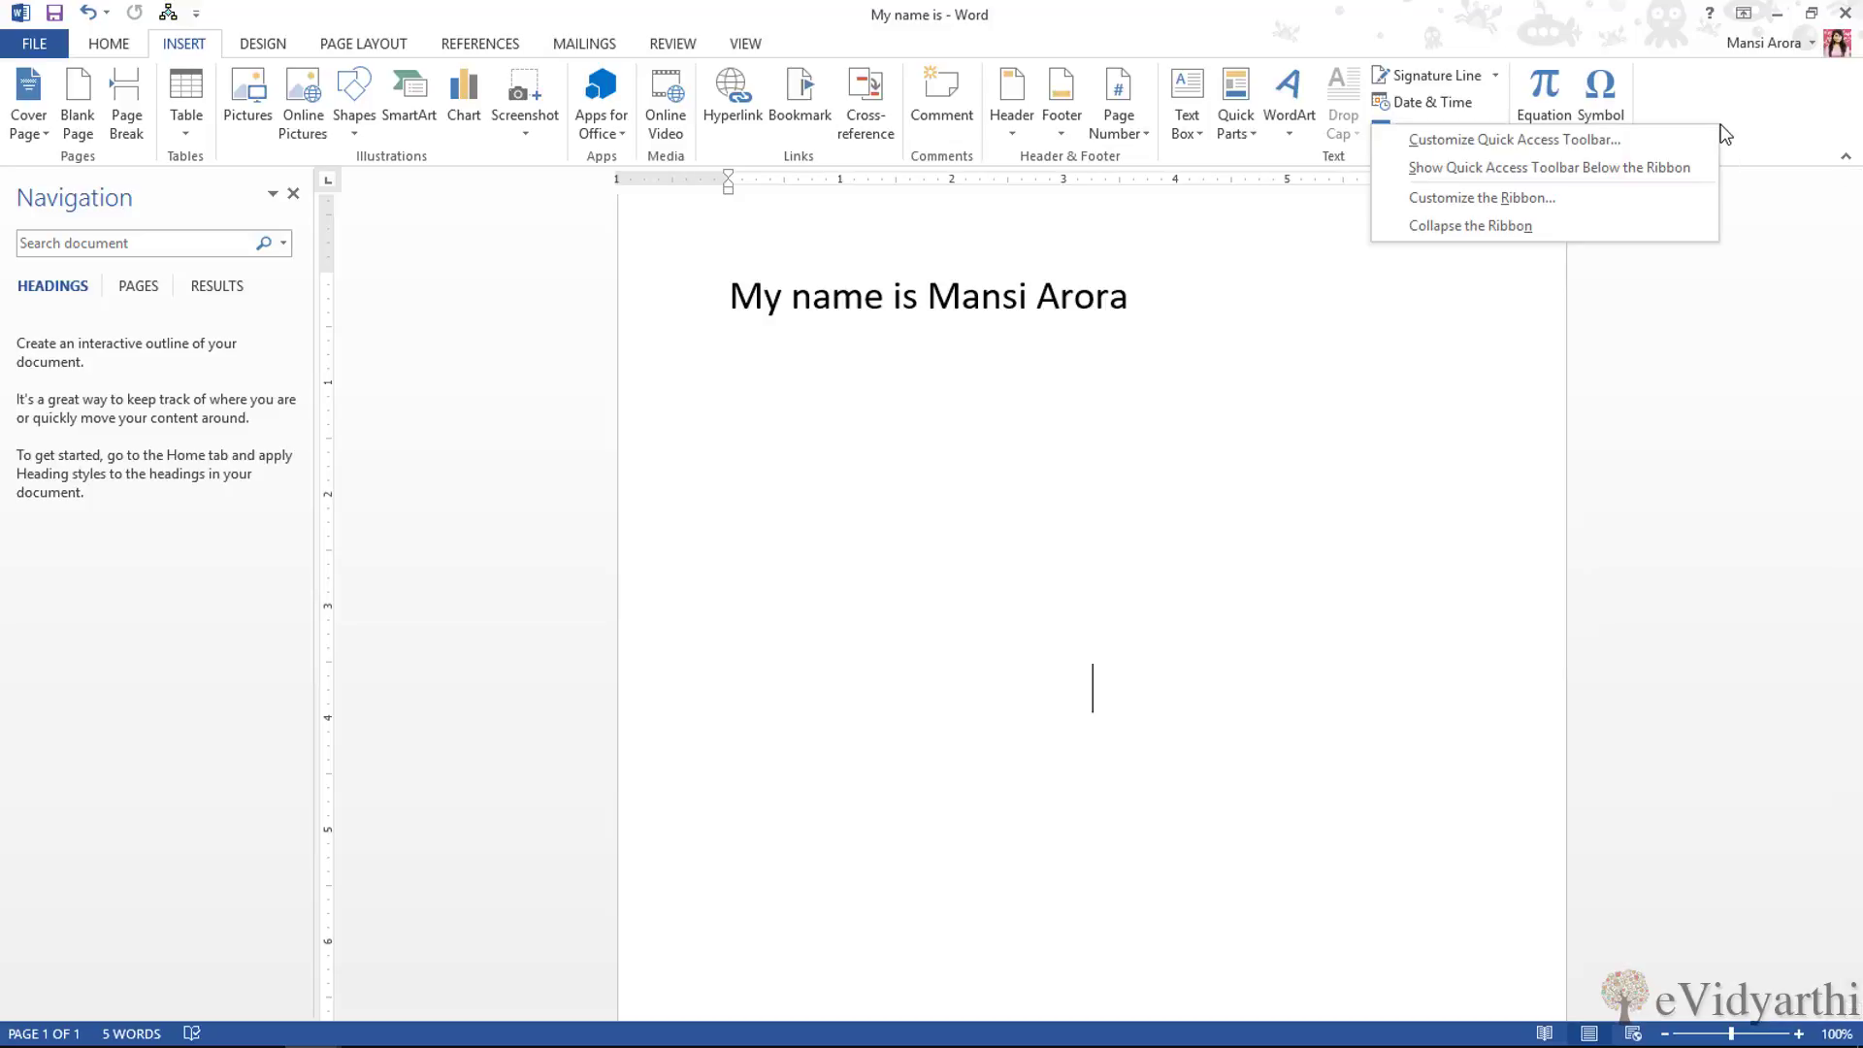
click(1488, 200)
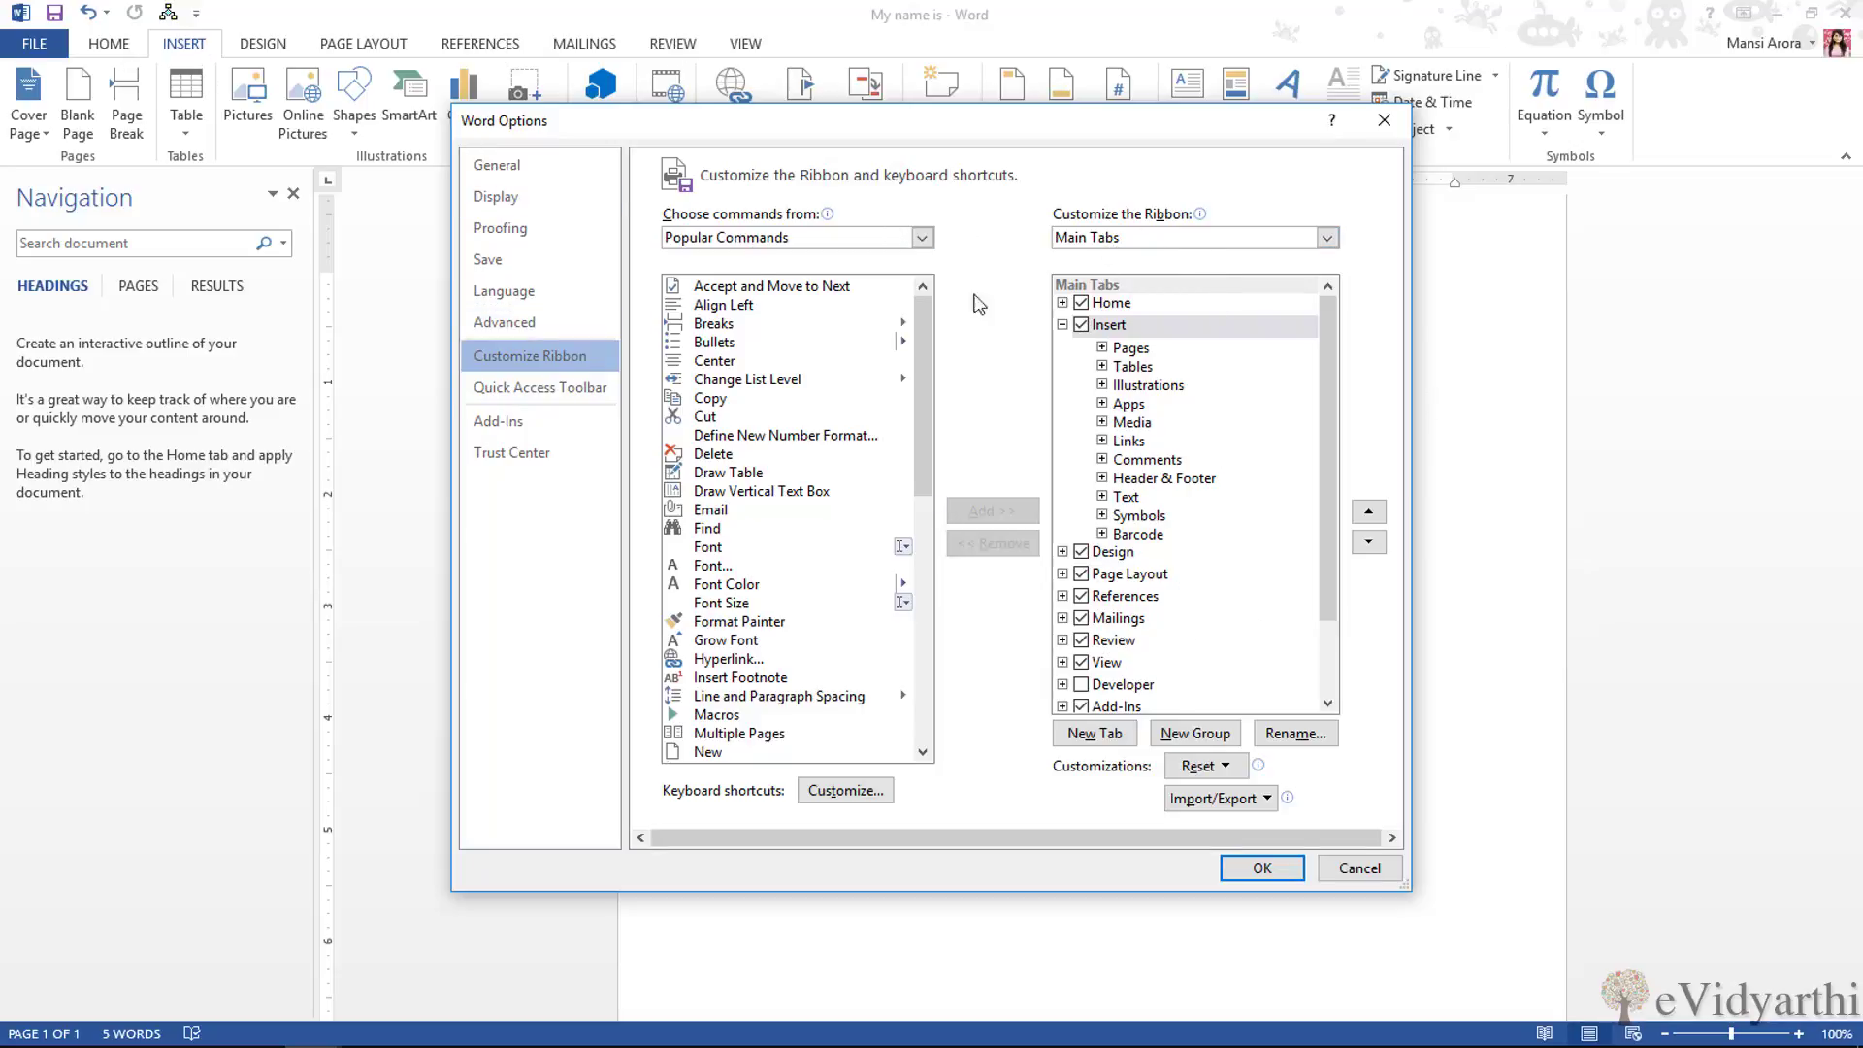
click(1062, 303)
click(1062, 303)
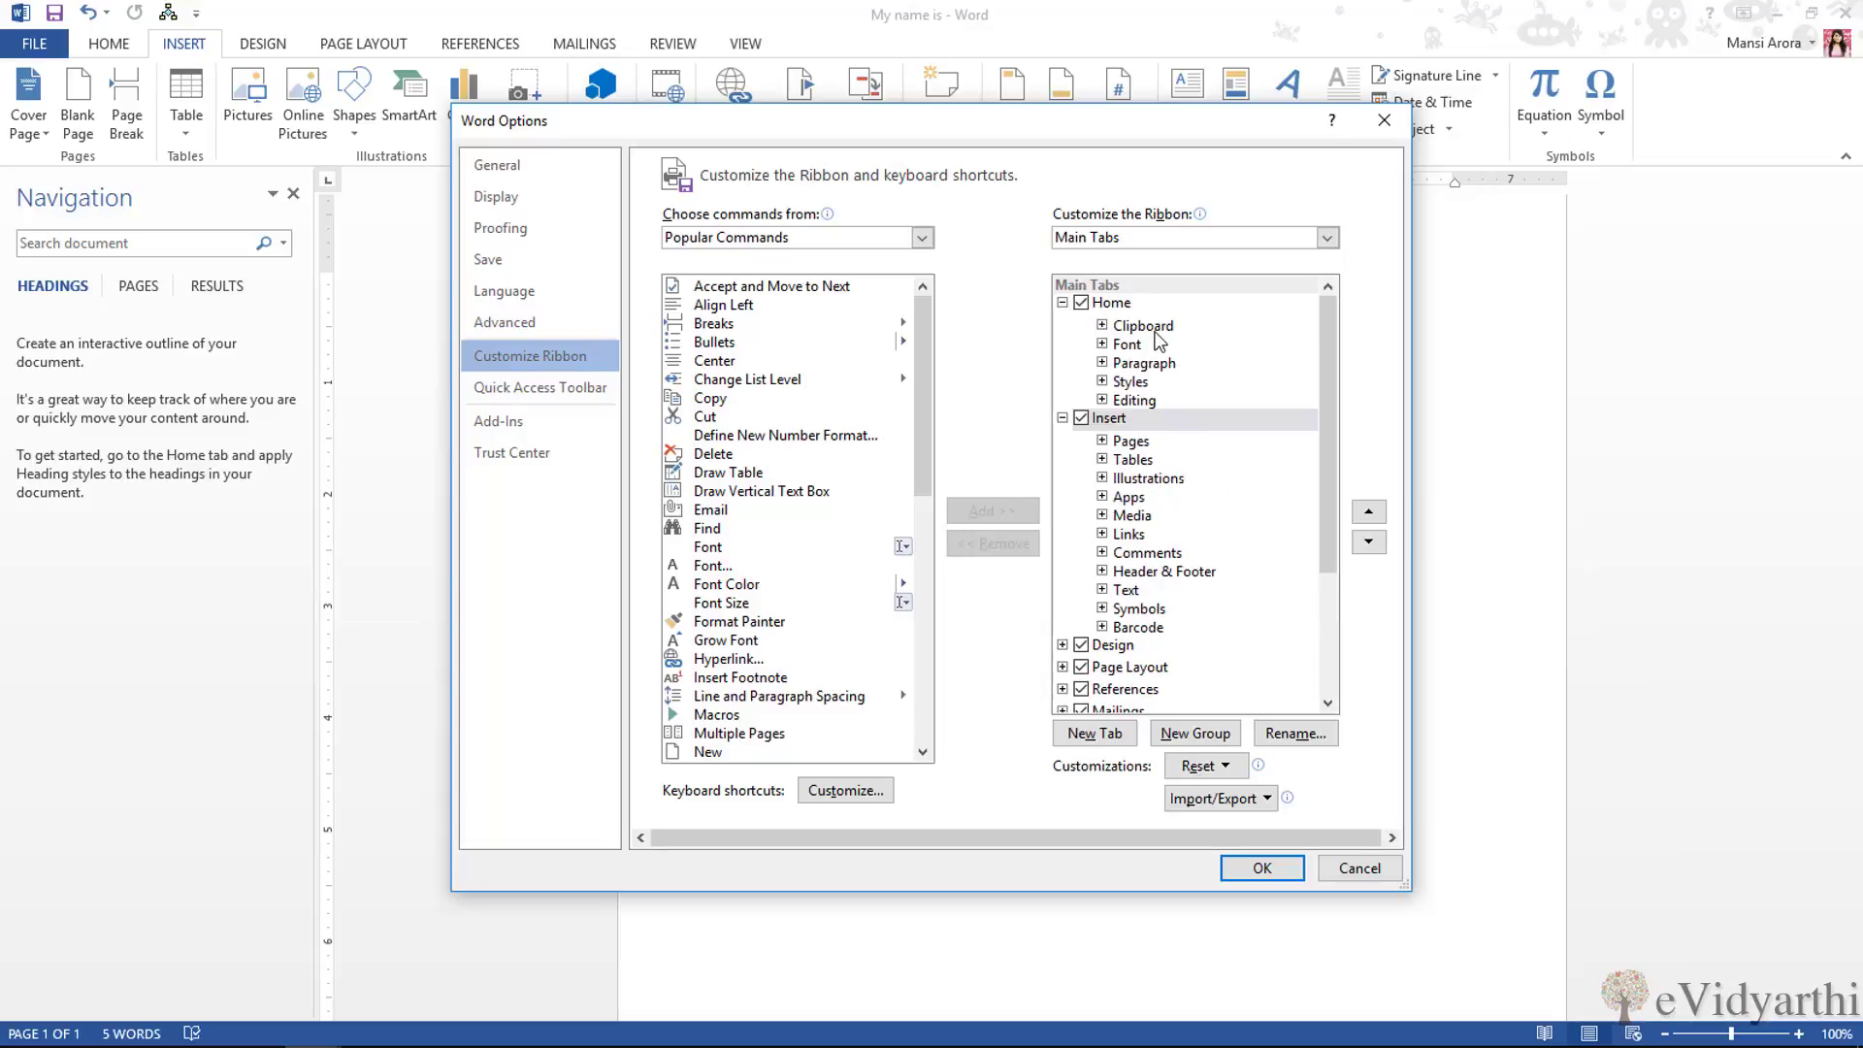
click(1102, 326)
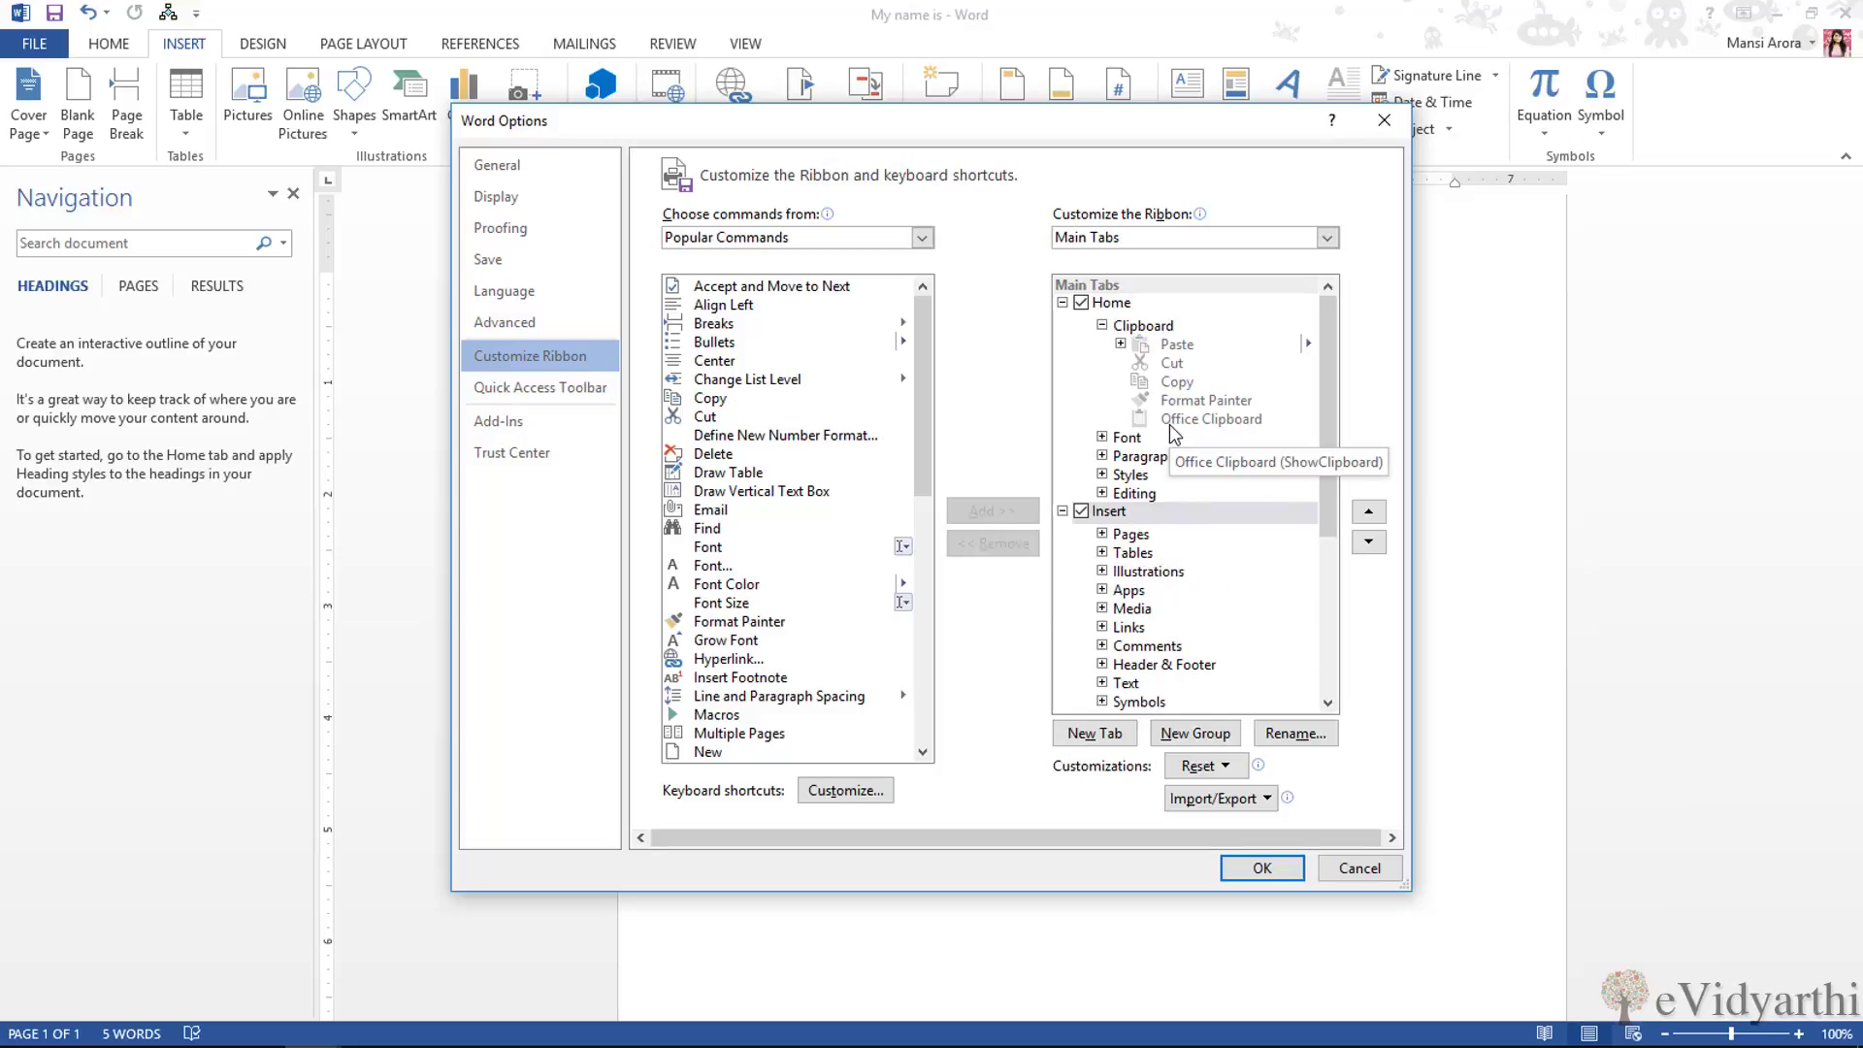
scroll(1174, 433, down, 5)
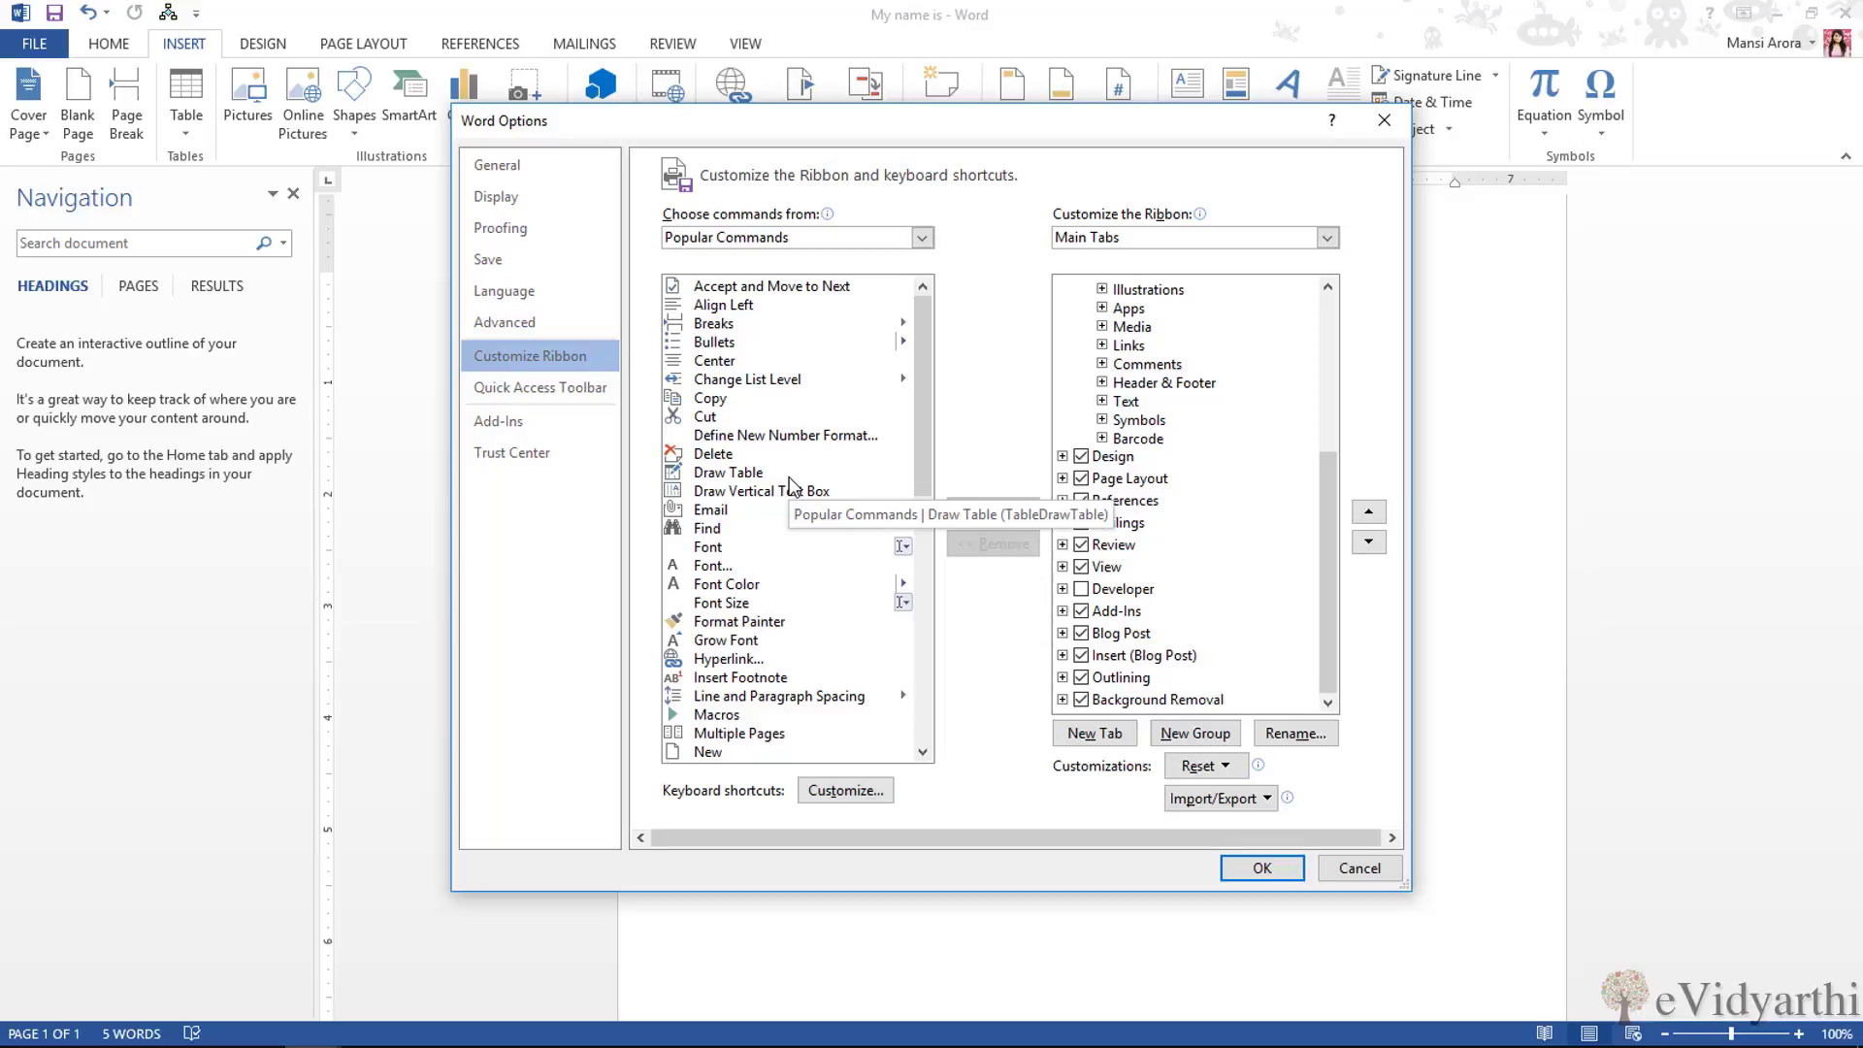
- Create a new custom ribbon tab after View and add the Draw Table command to its new group
click(1164, 572)
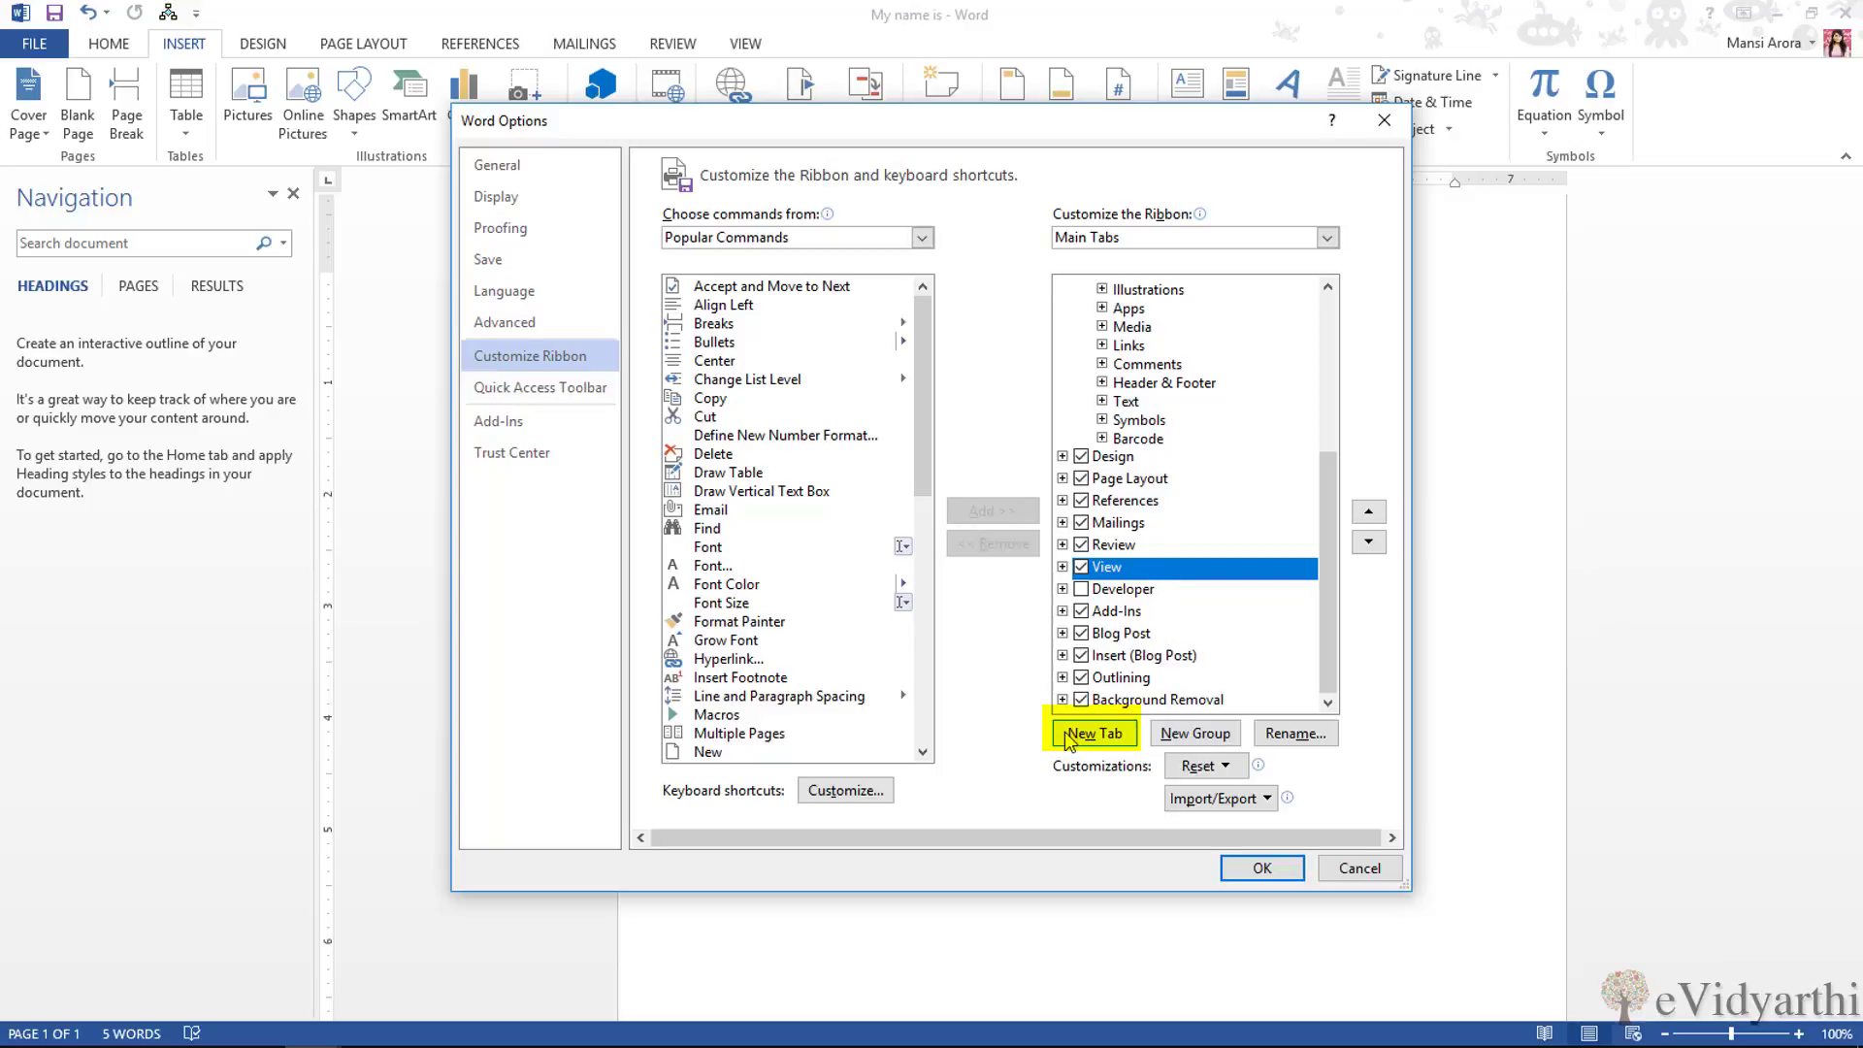
click(1106, 743)
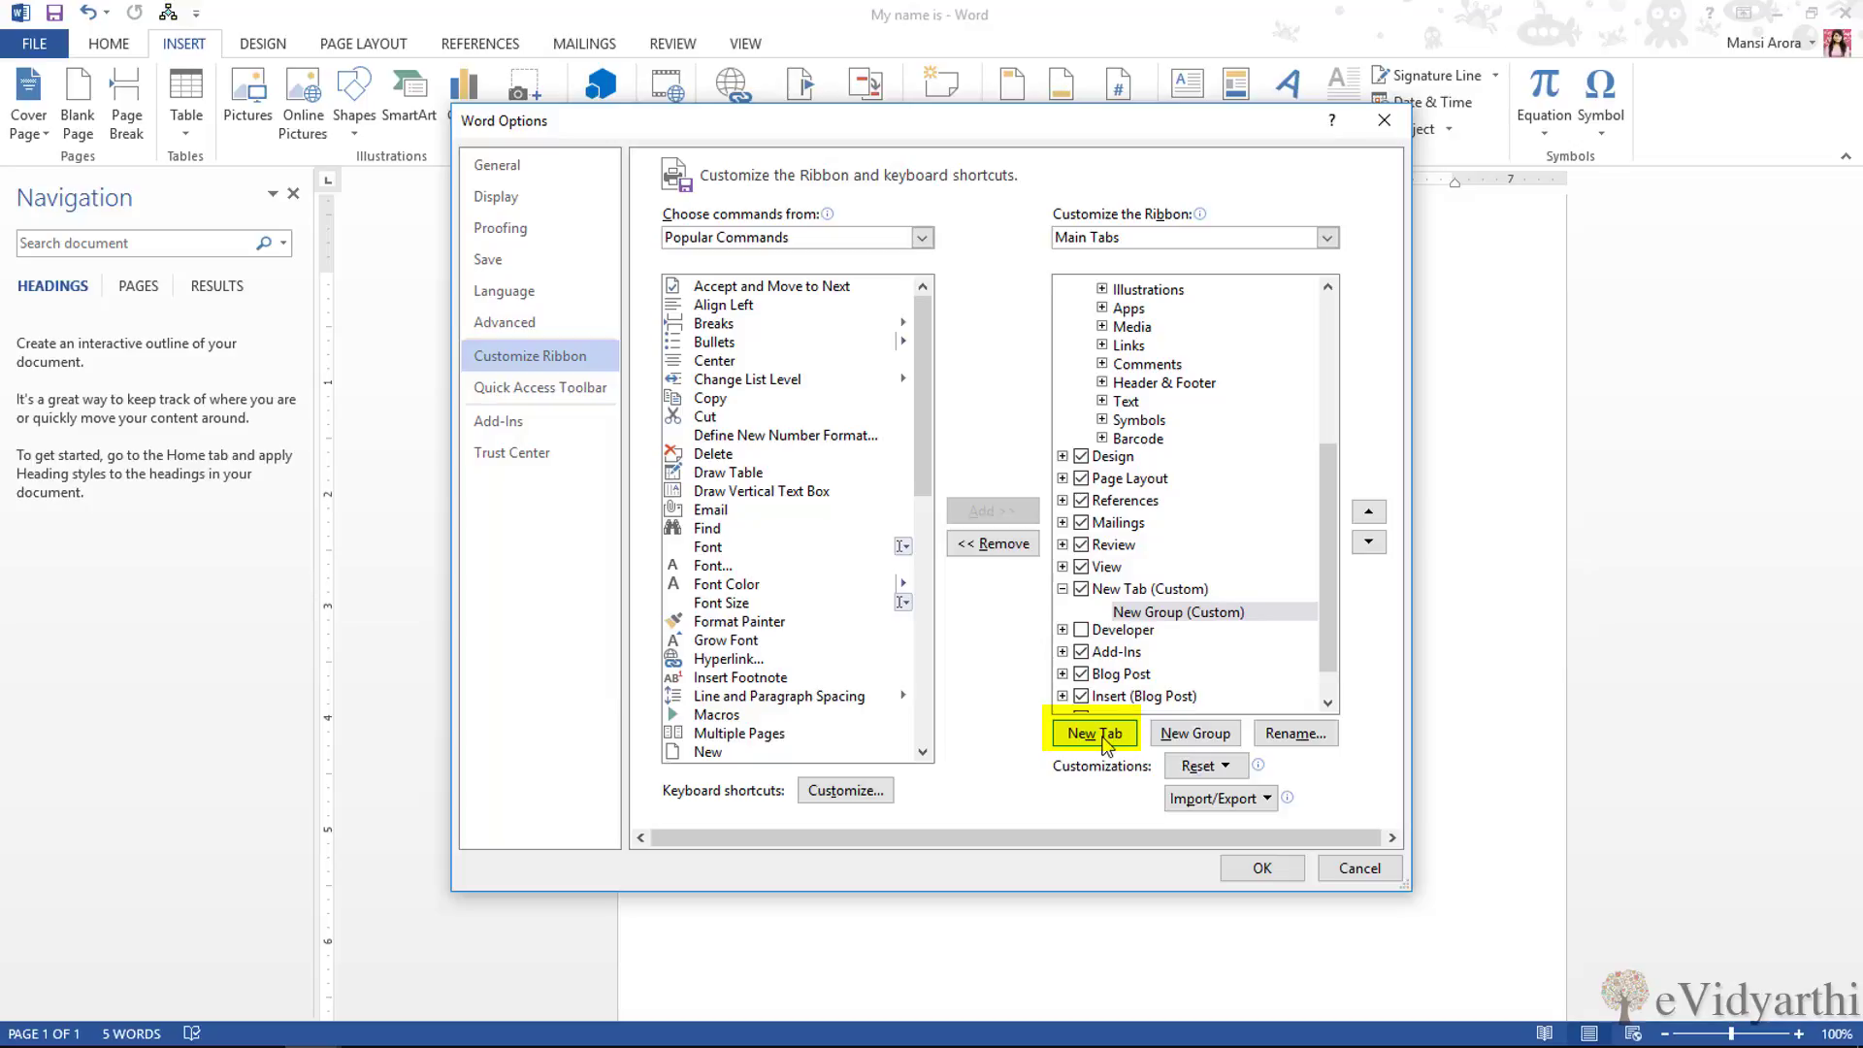
click(1145, 612)
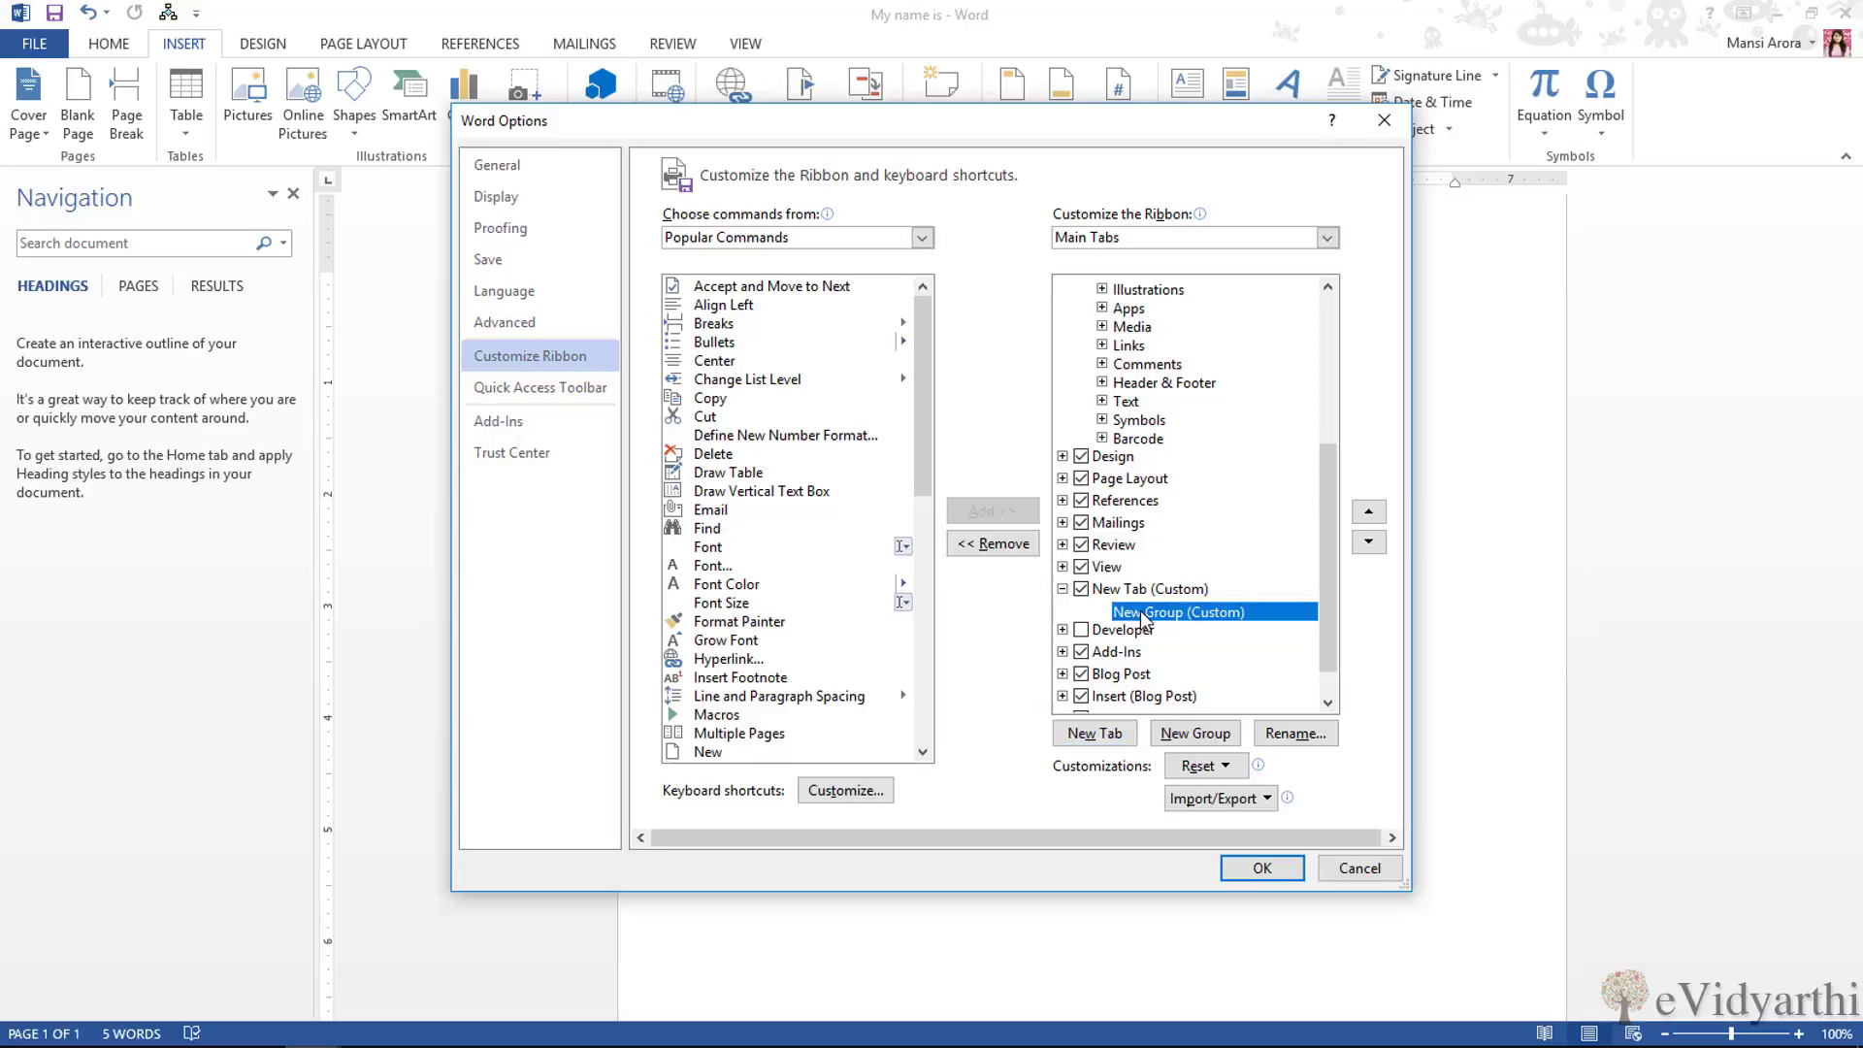
click(713, 475)
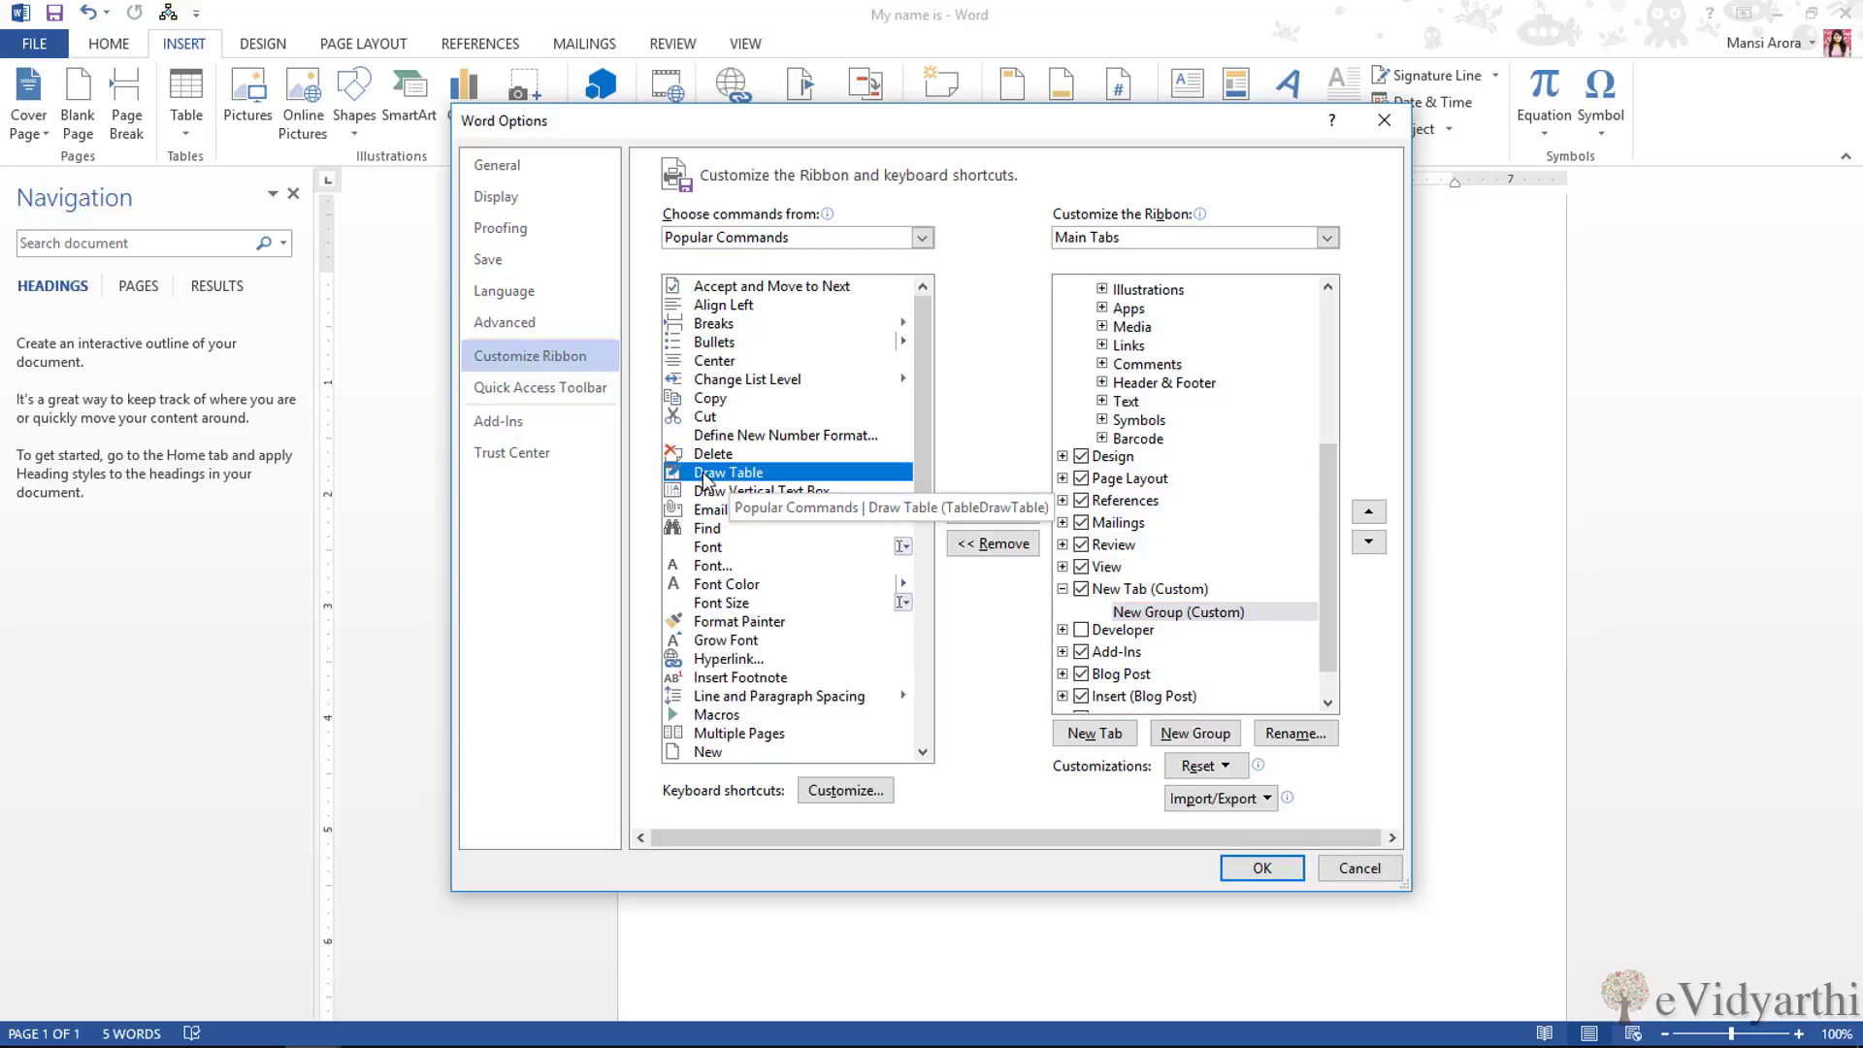
mouse_move(703, 477)
mouse_down()
mouse_move(873, 500)
mouse_move(1213, 626)
mouse_up()
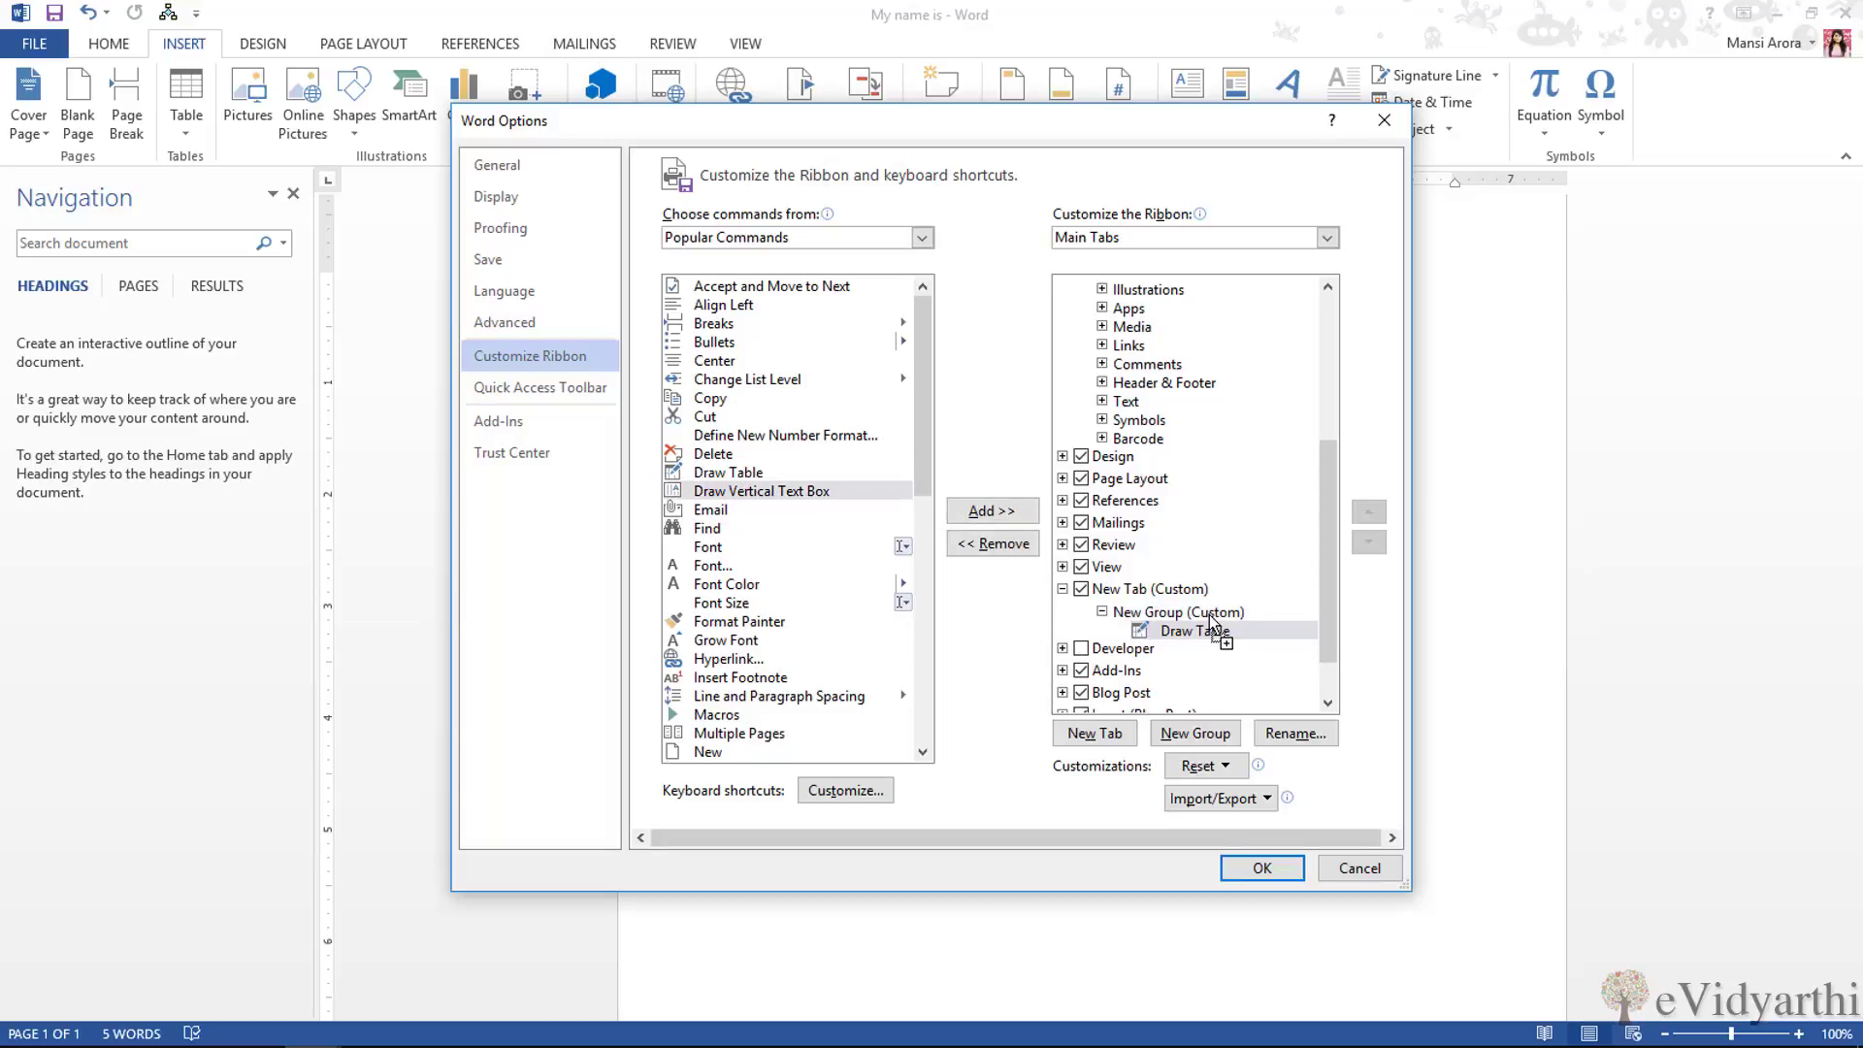
- Add the Line and Paragraph Spacing command to the custom group, below Draw Table
scroll(826, 572, down, 1)
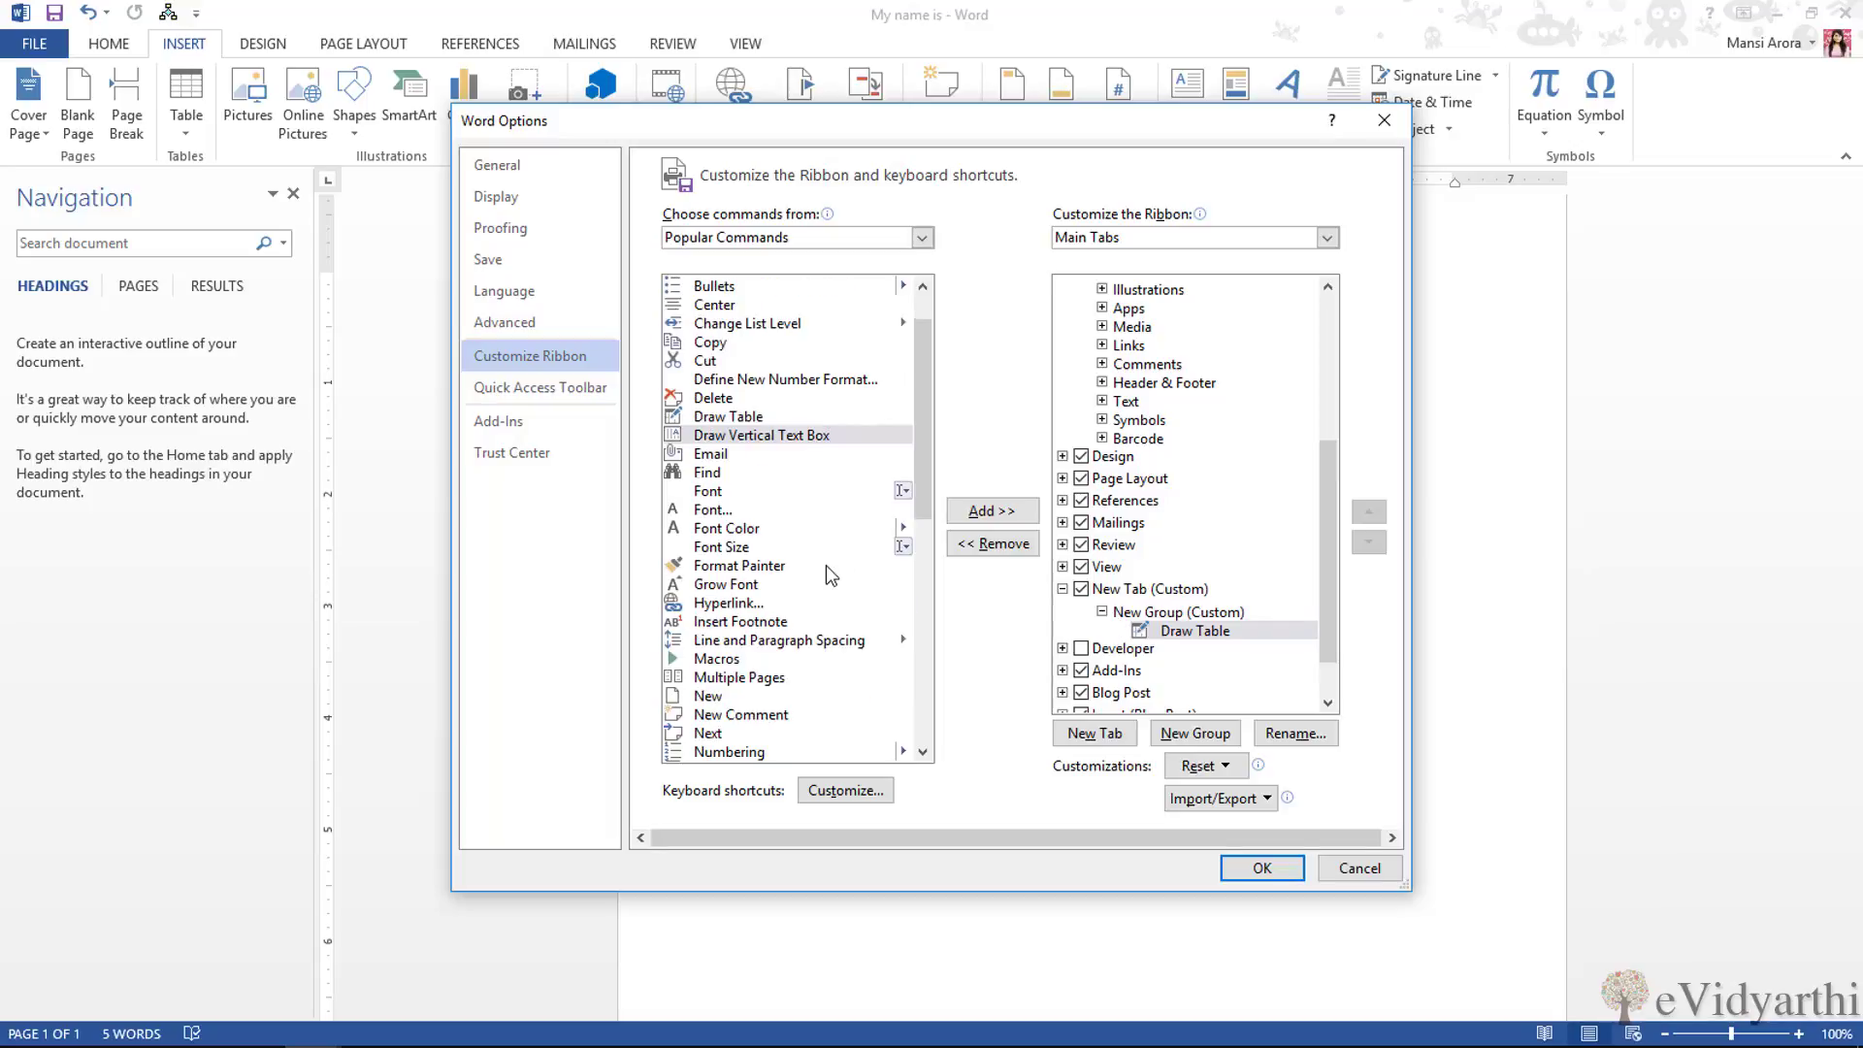
click(825, 642)
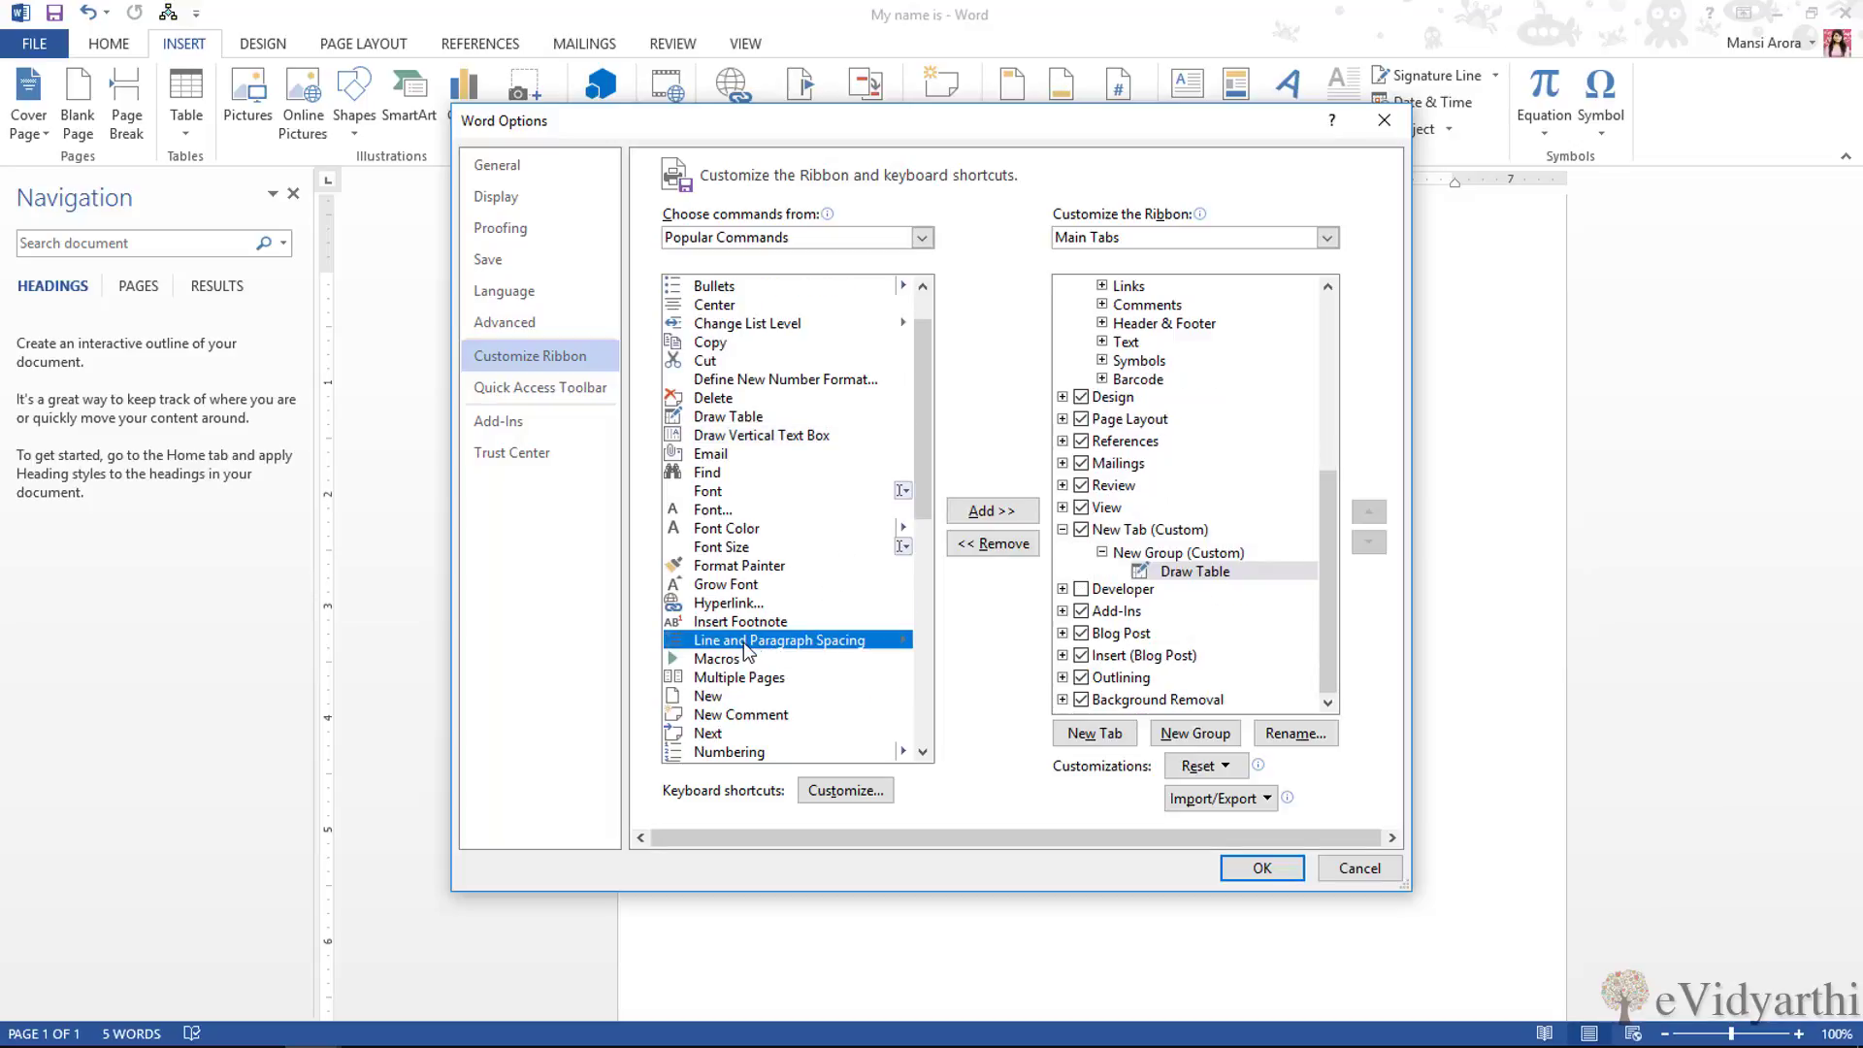
mouse_move(745, 648)
mouse_down()
mouse_move(1053, 636)
mouse_move(1246, 576)
mouse_up()
click(1246, 577)
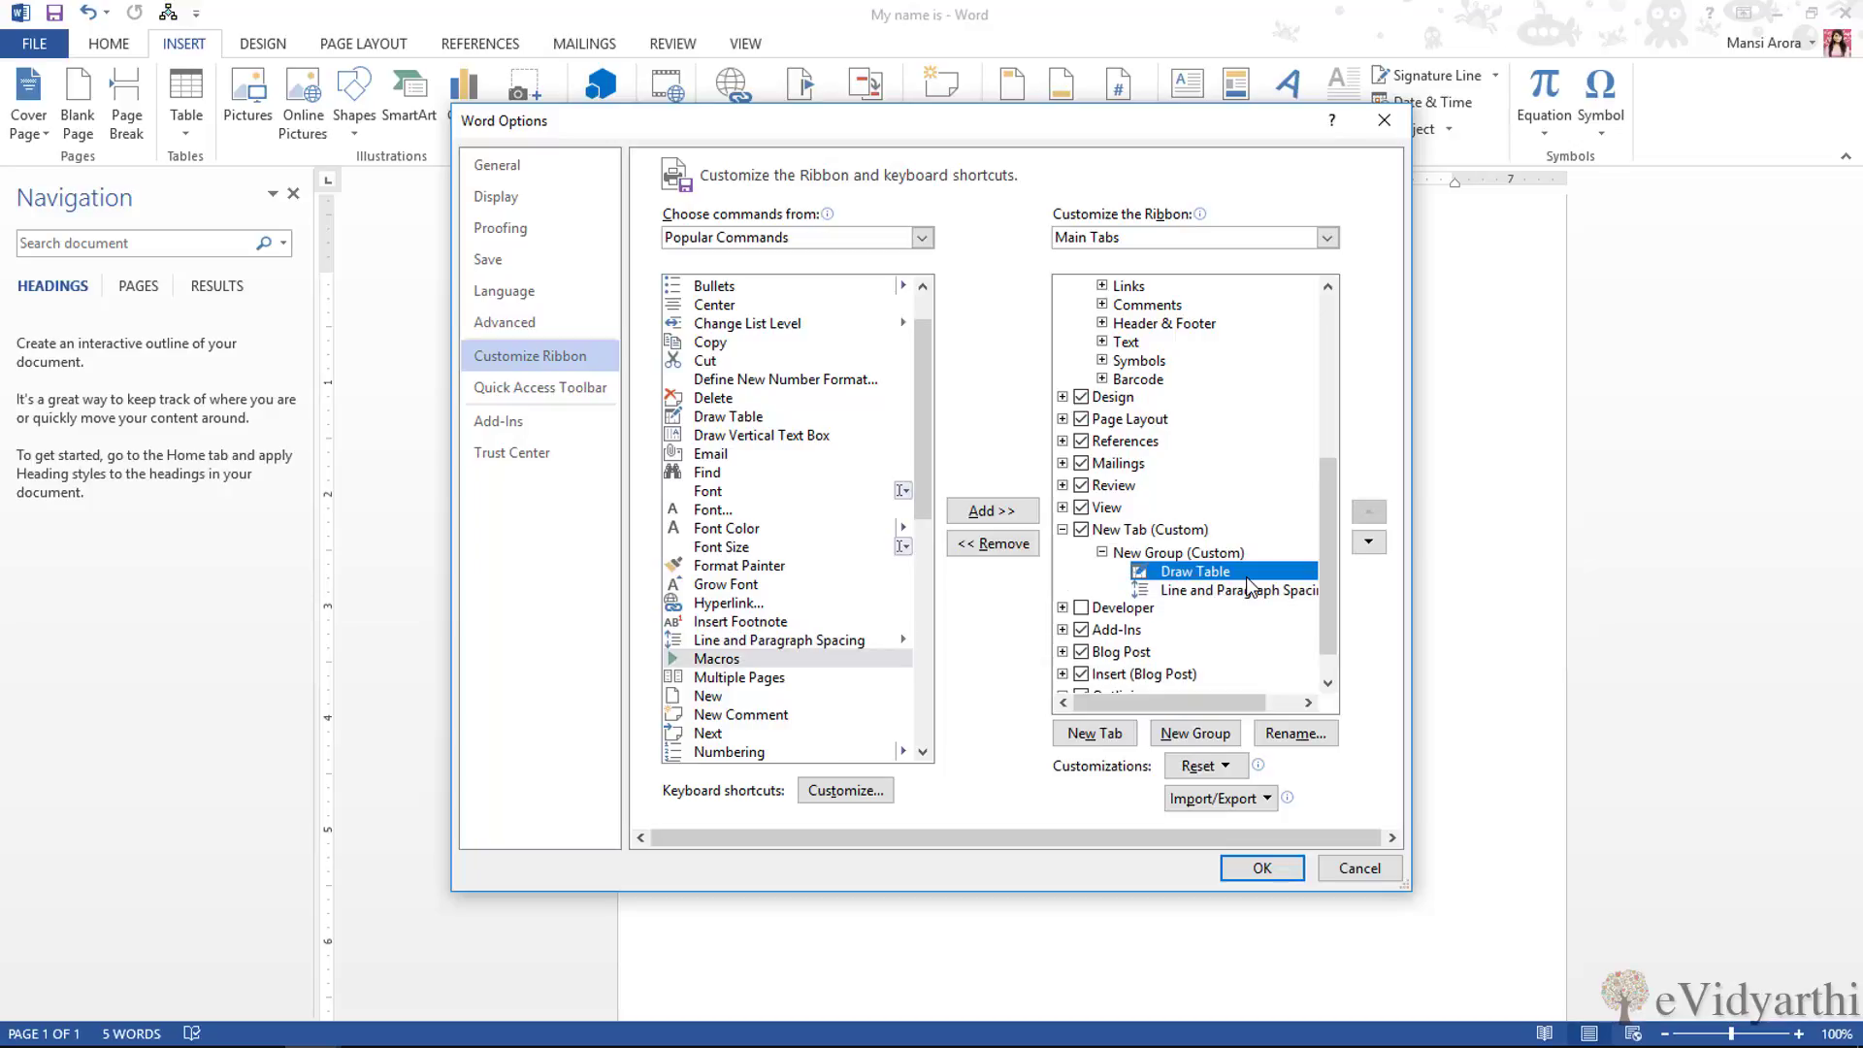
click(1249, 592)
- Add the Styles gallery command from the popular commands to the custom group
drag(922, 482, 899, 742)
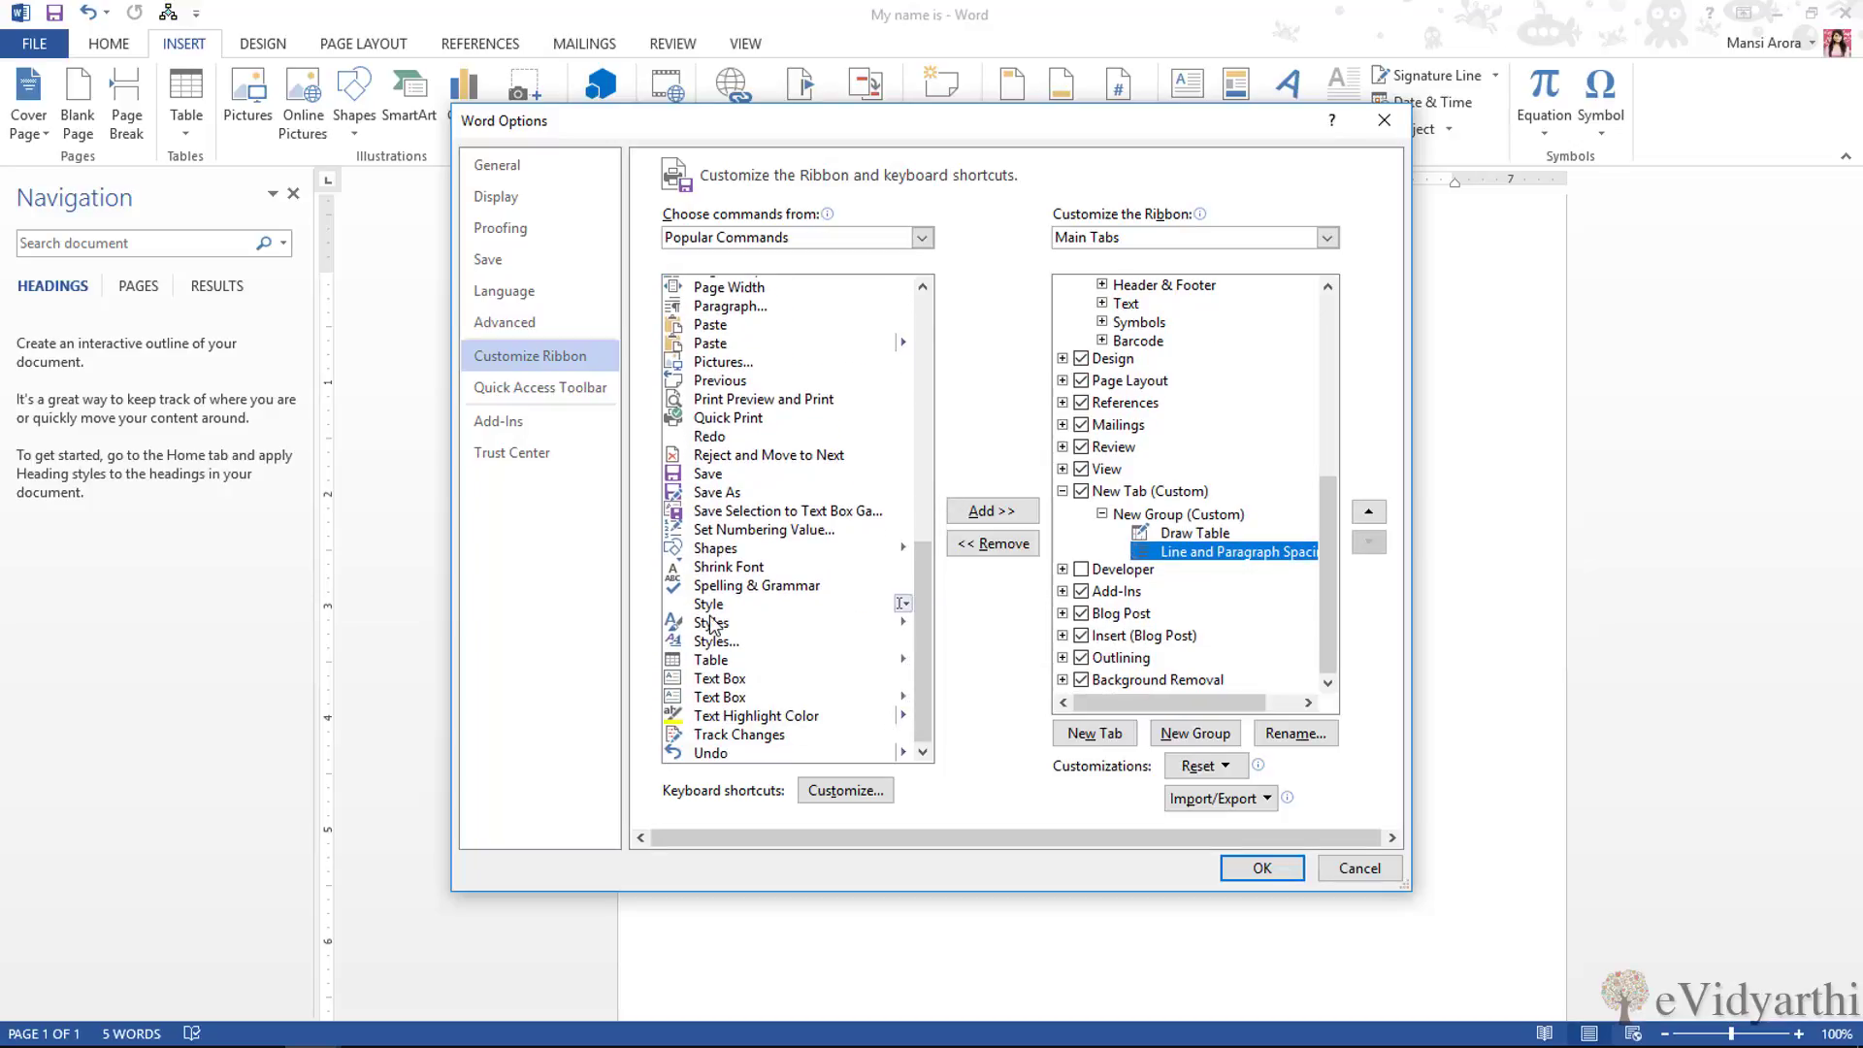
click(713, 641)
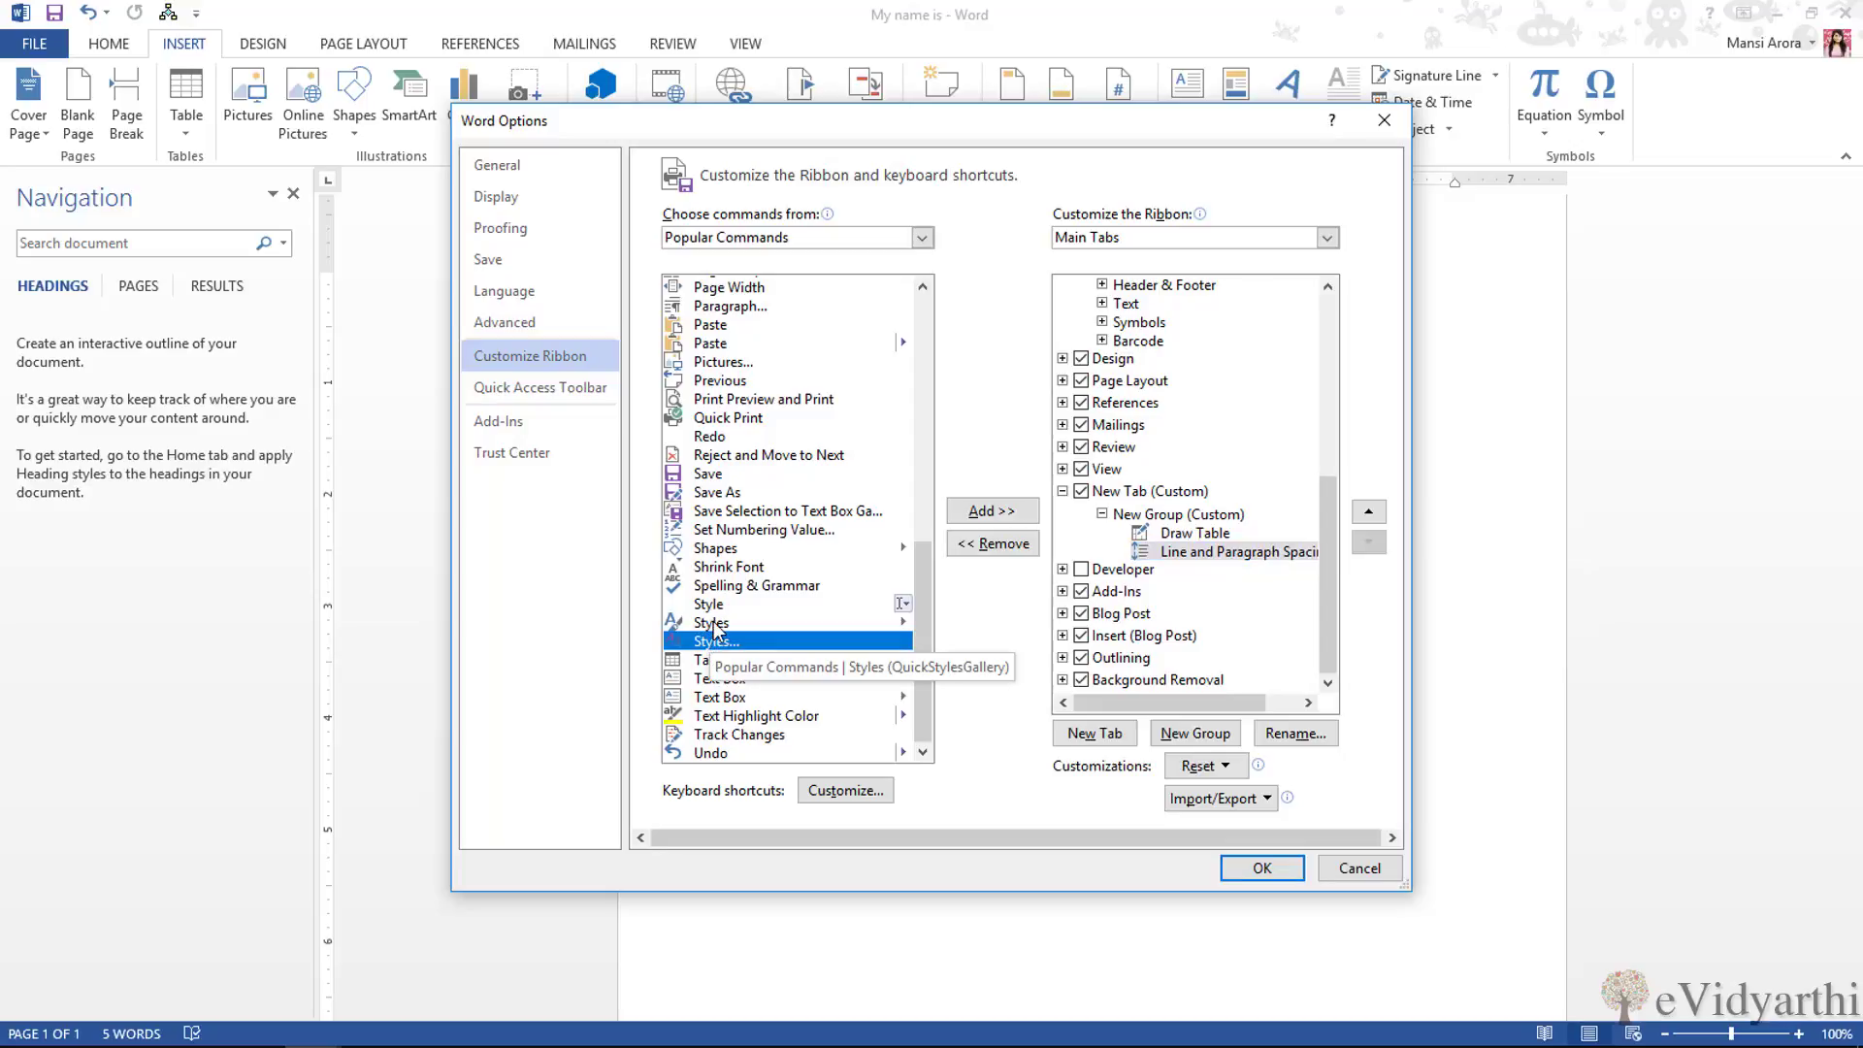
click(716, 625)
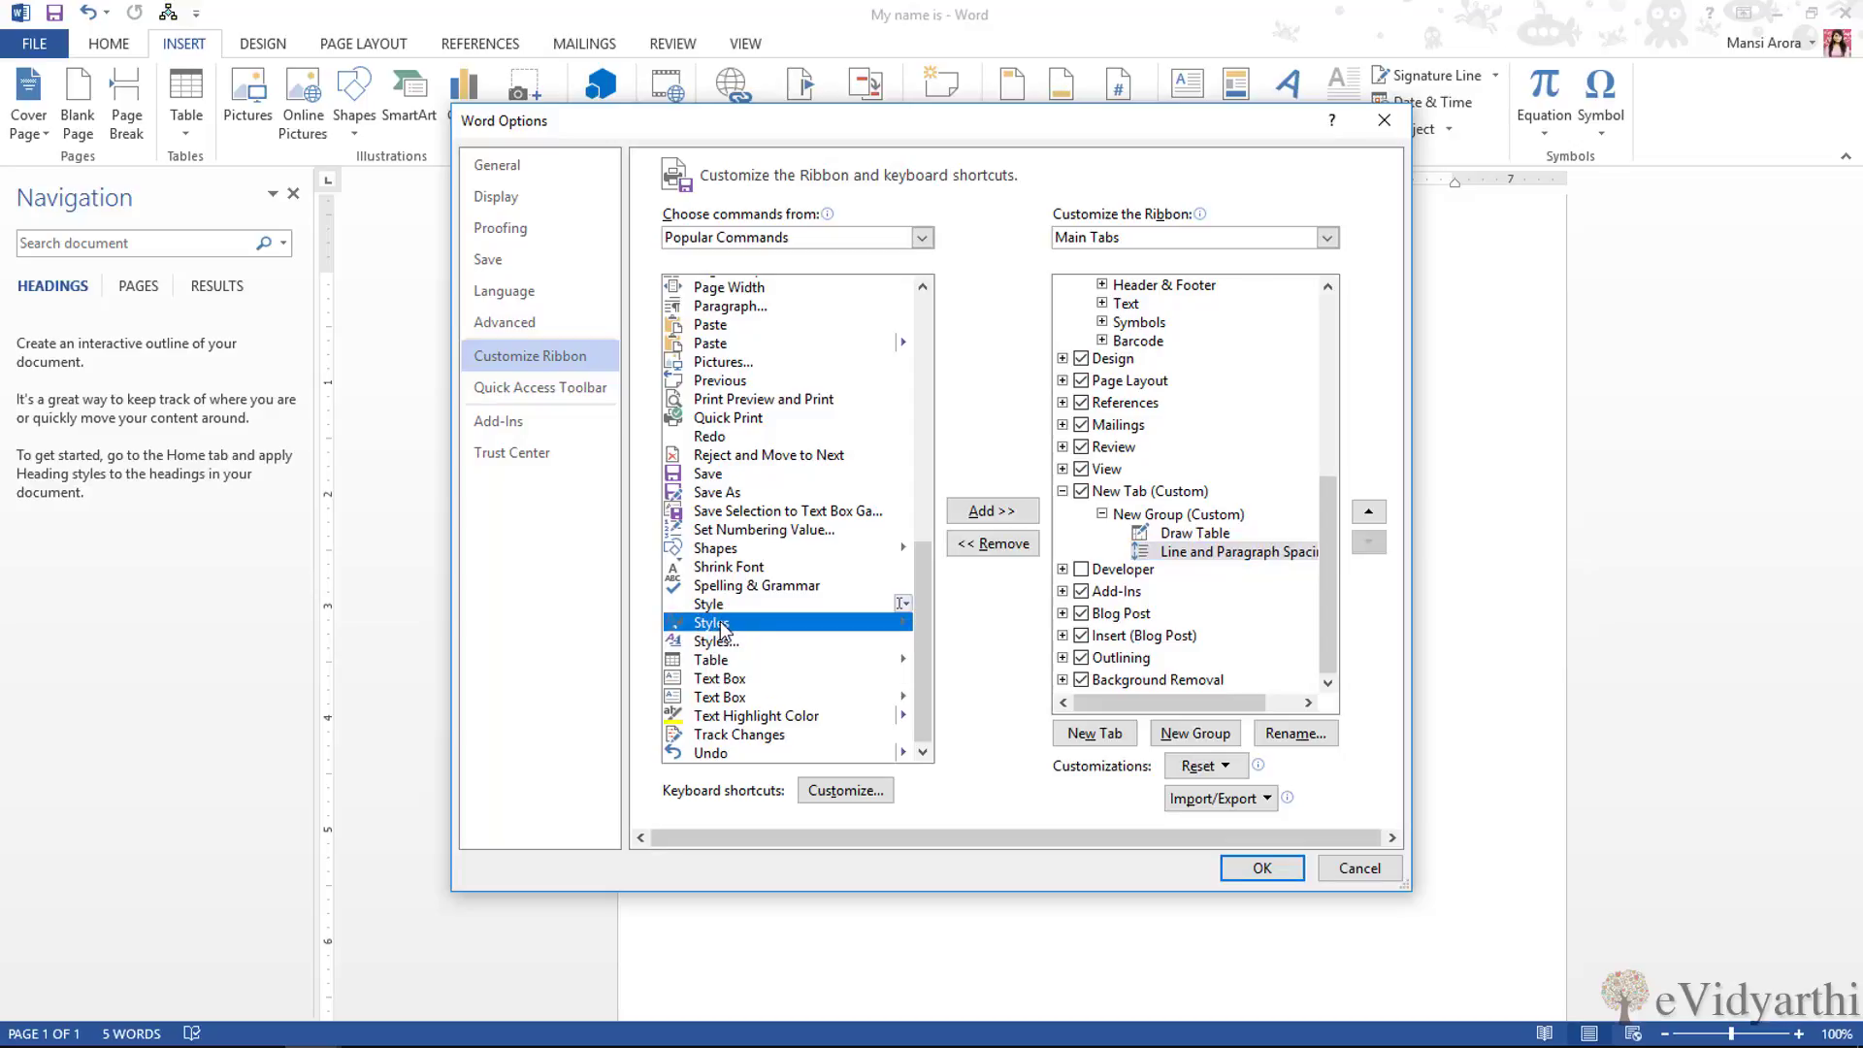
drag(719, 623, 1221, 558)
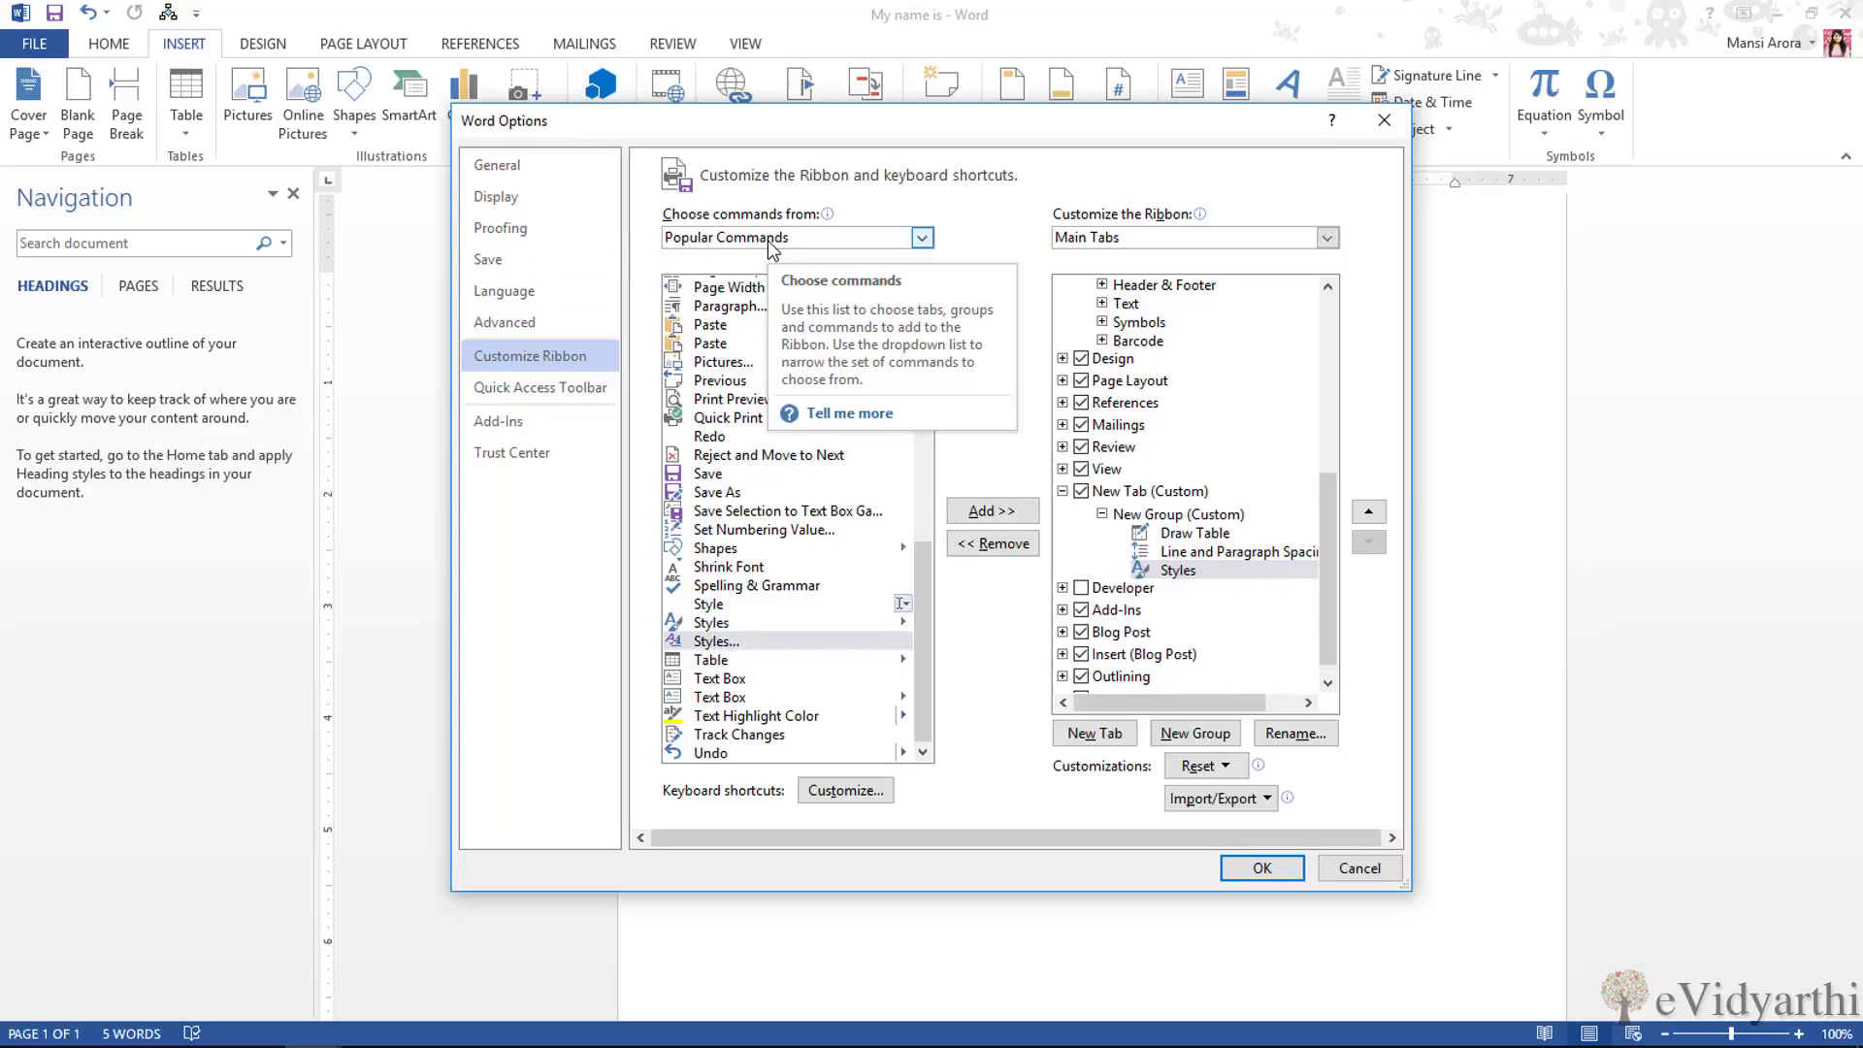
- Browse the list of all commands available for the ribbon
click(920, 239)
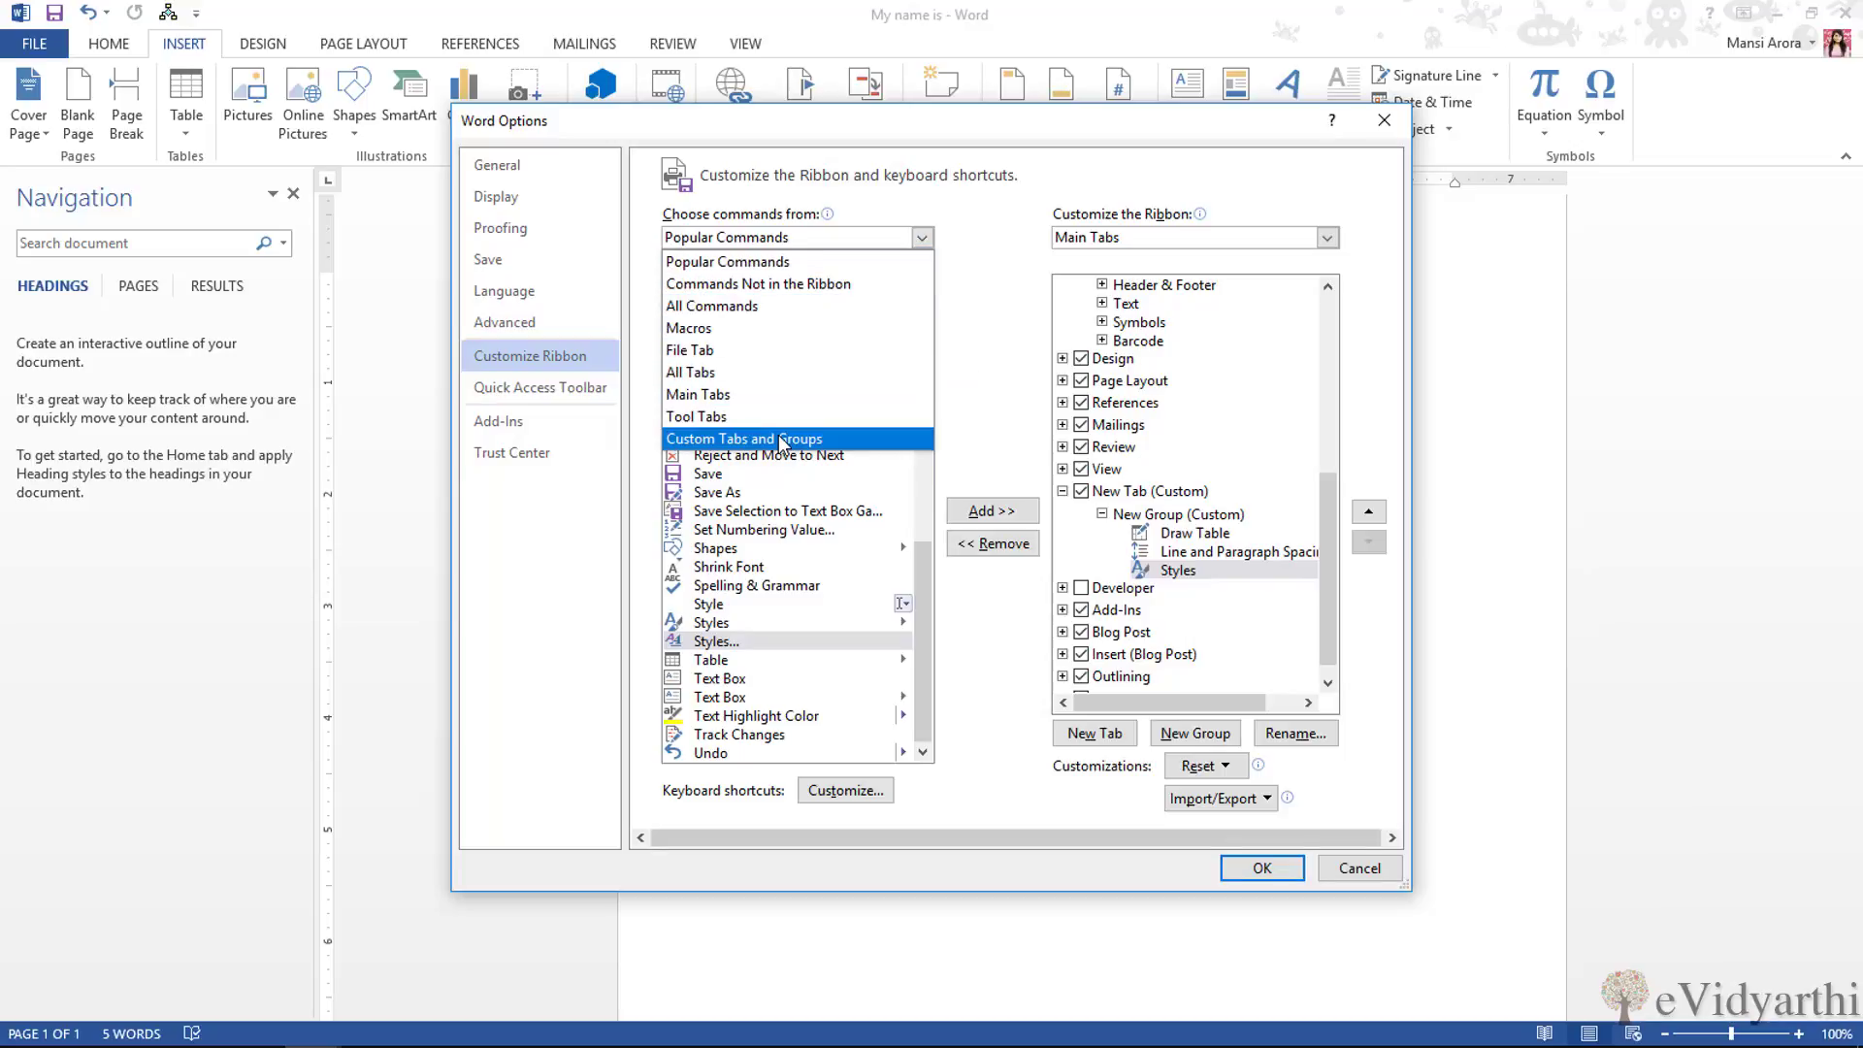
click(709, 312)
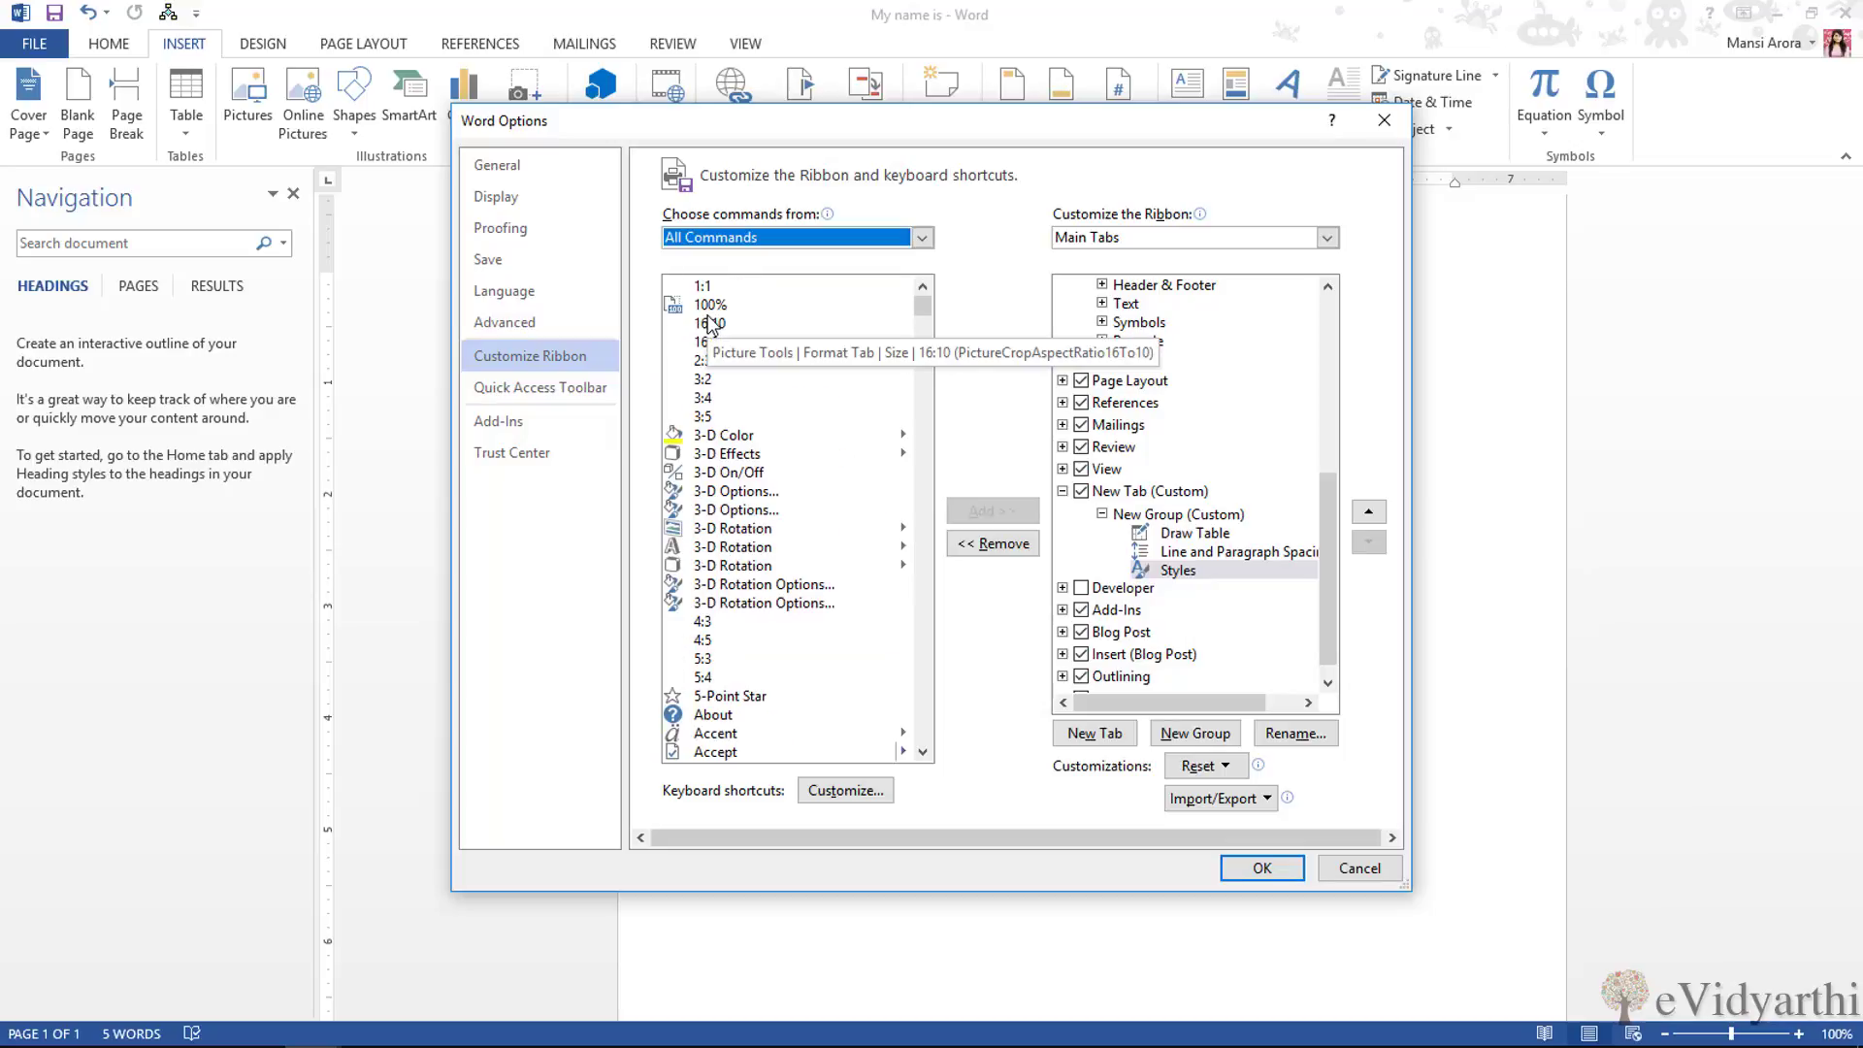
scroll(833, 415, down, 4)
drag(924, 320, 919, 584)
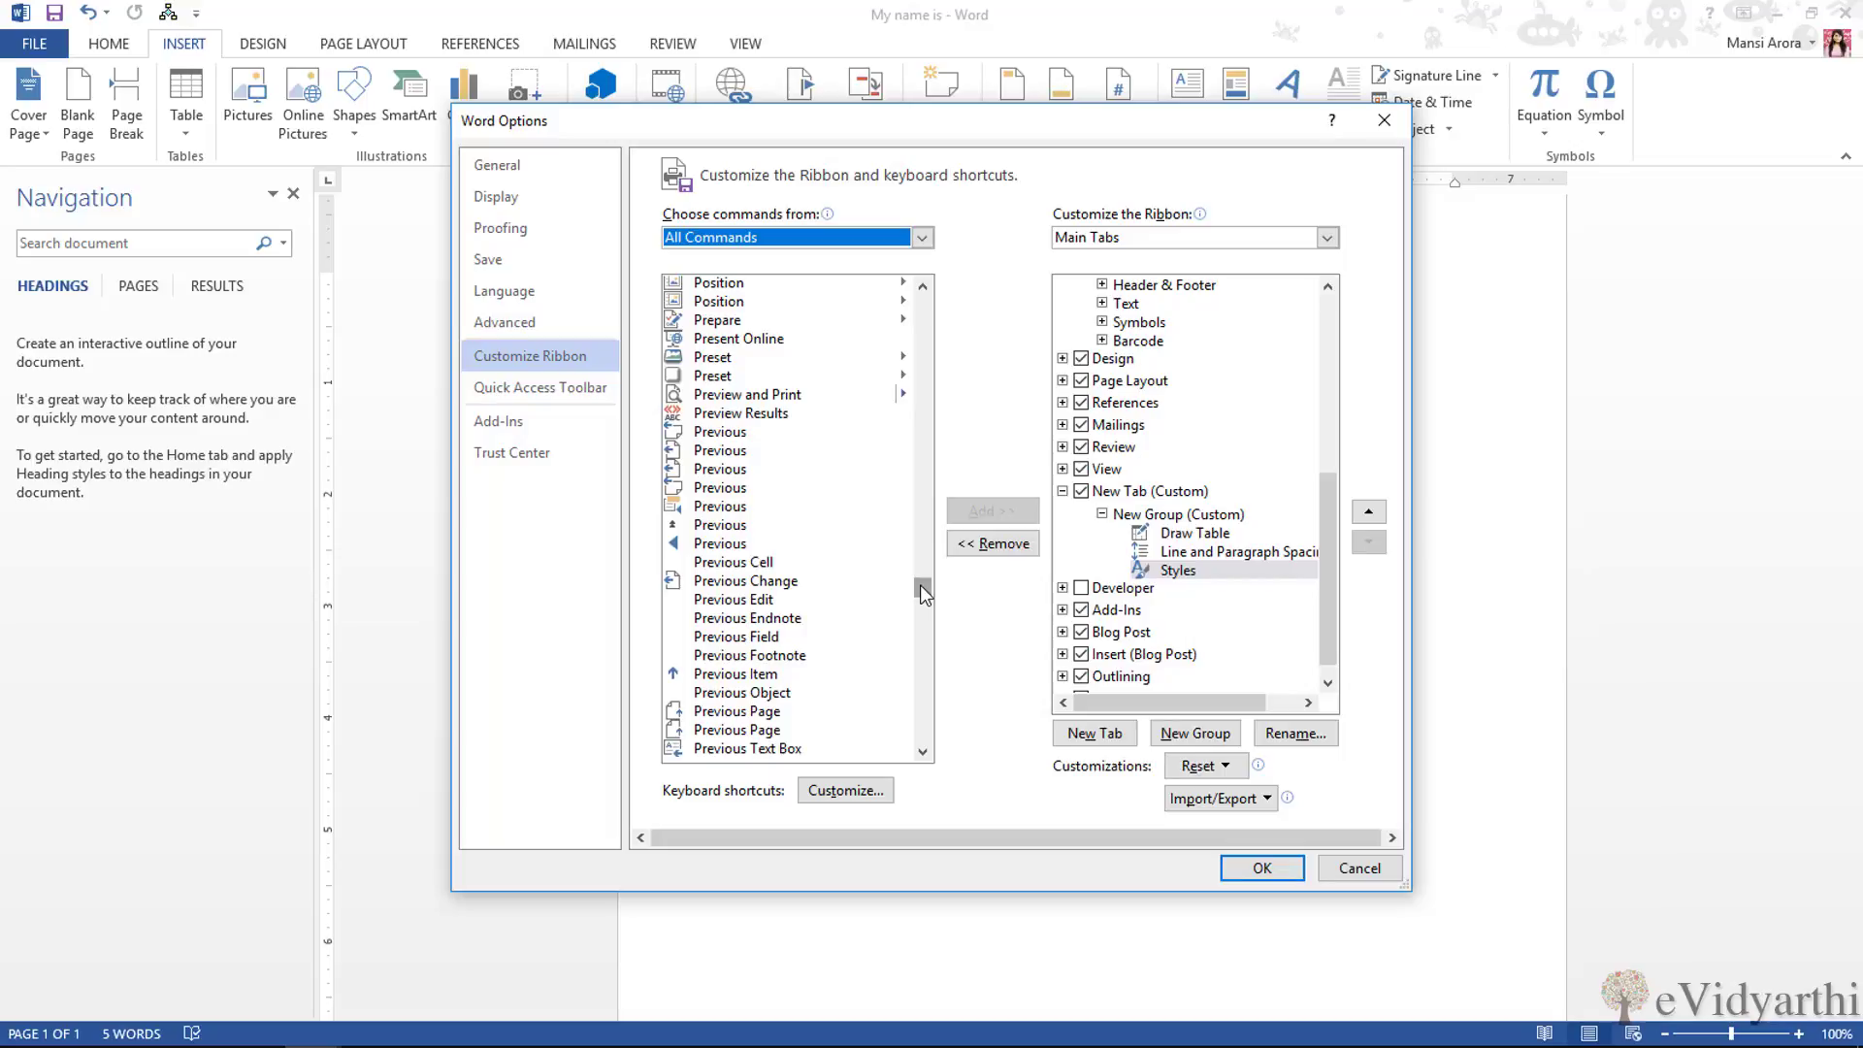
- Add AutoFormat from Commands Not in the Ribbon to the custom group and apply the ribbon changes
click(920, 238)
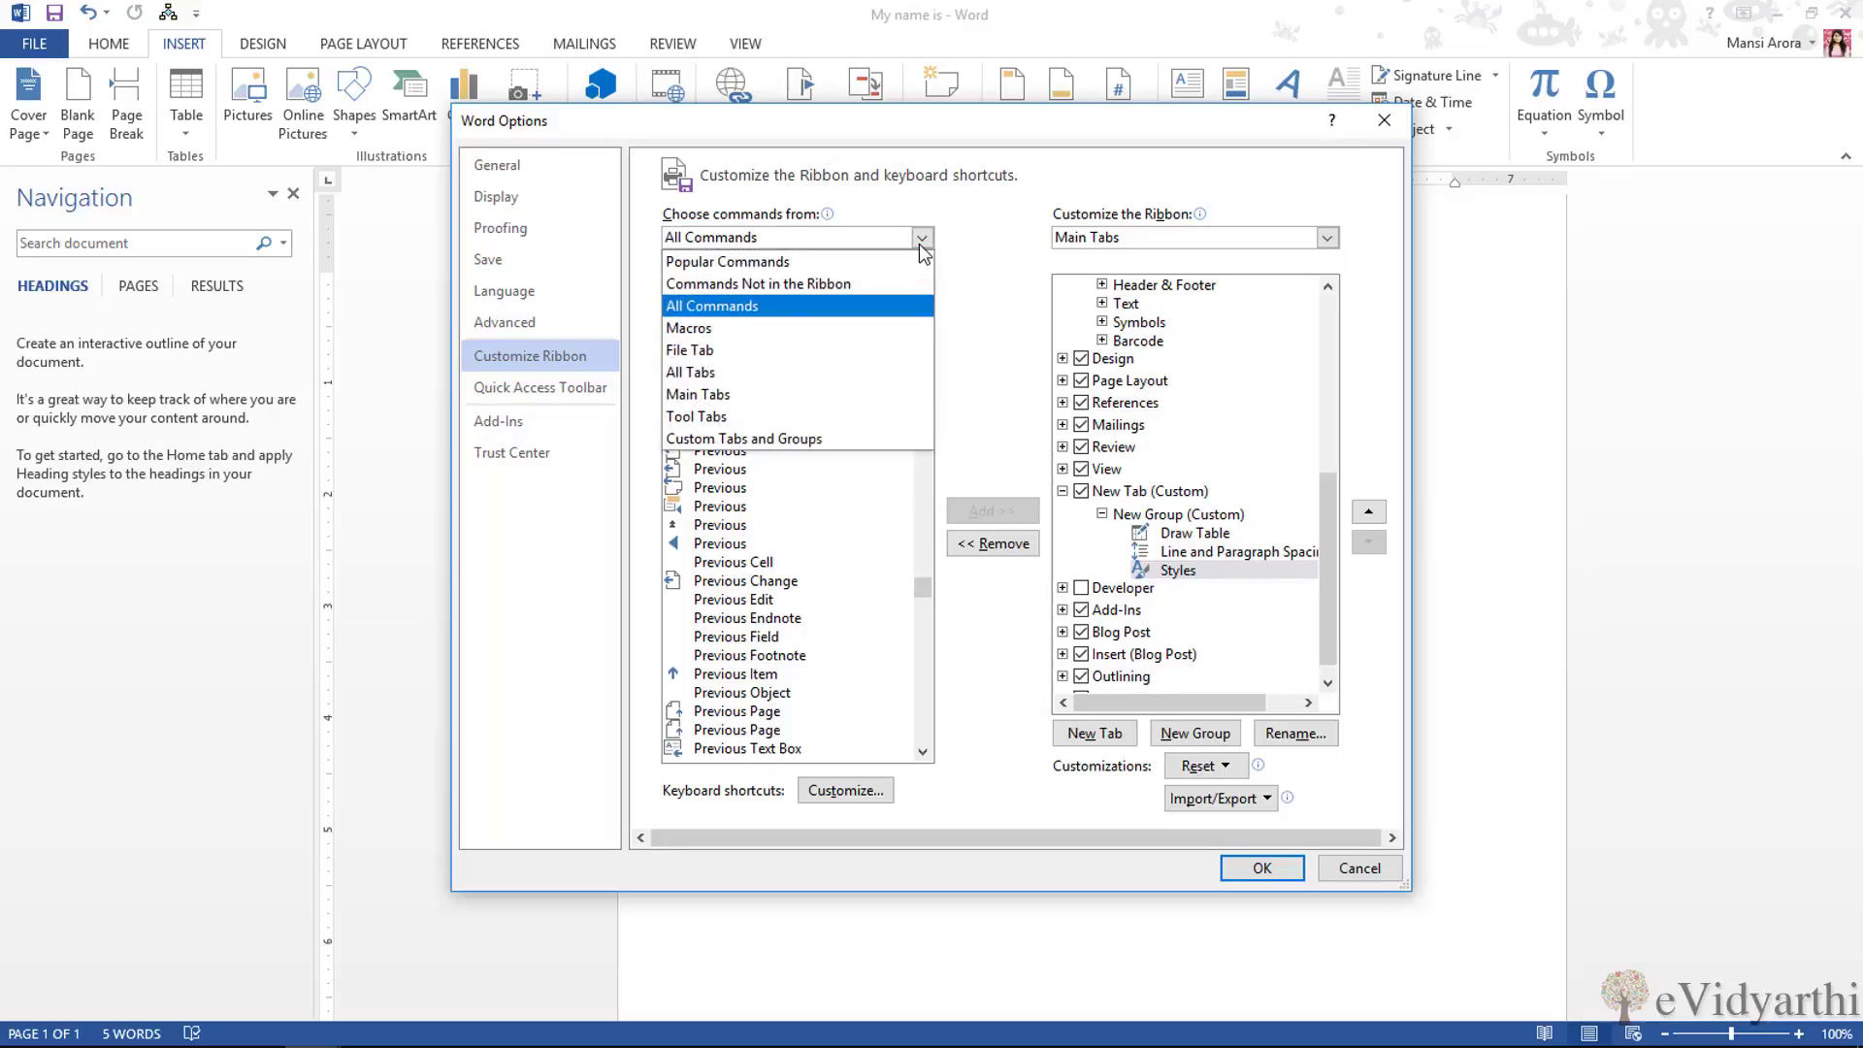
click(791, 285)
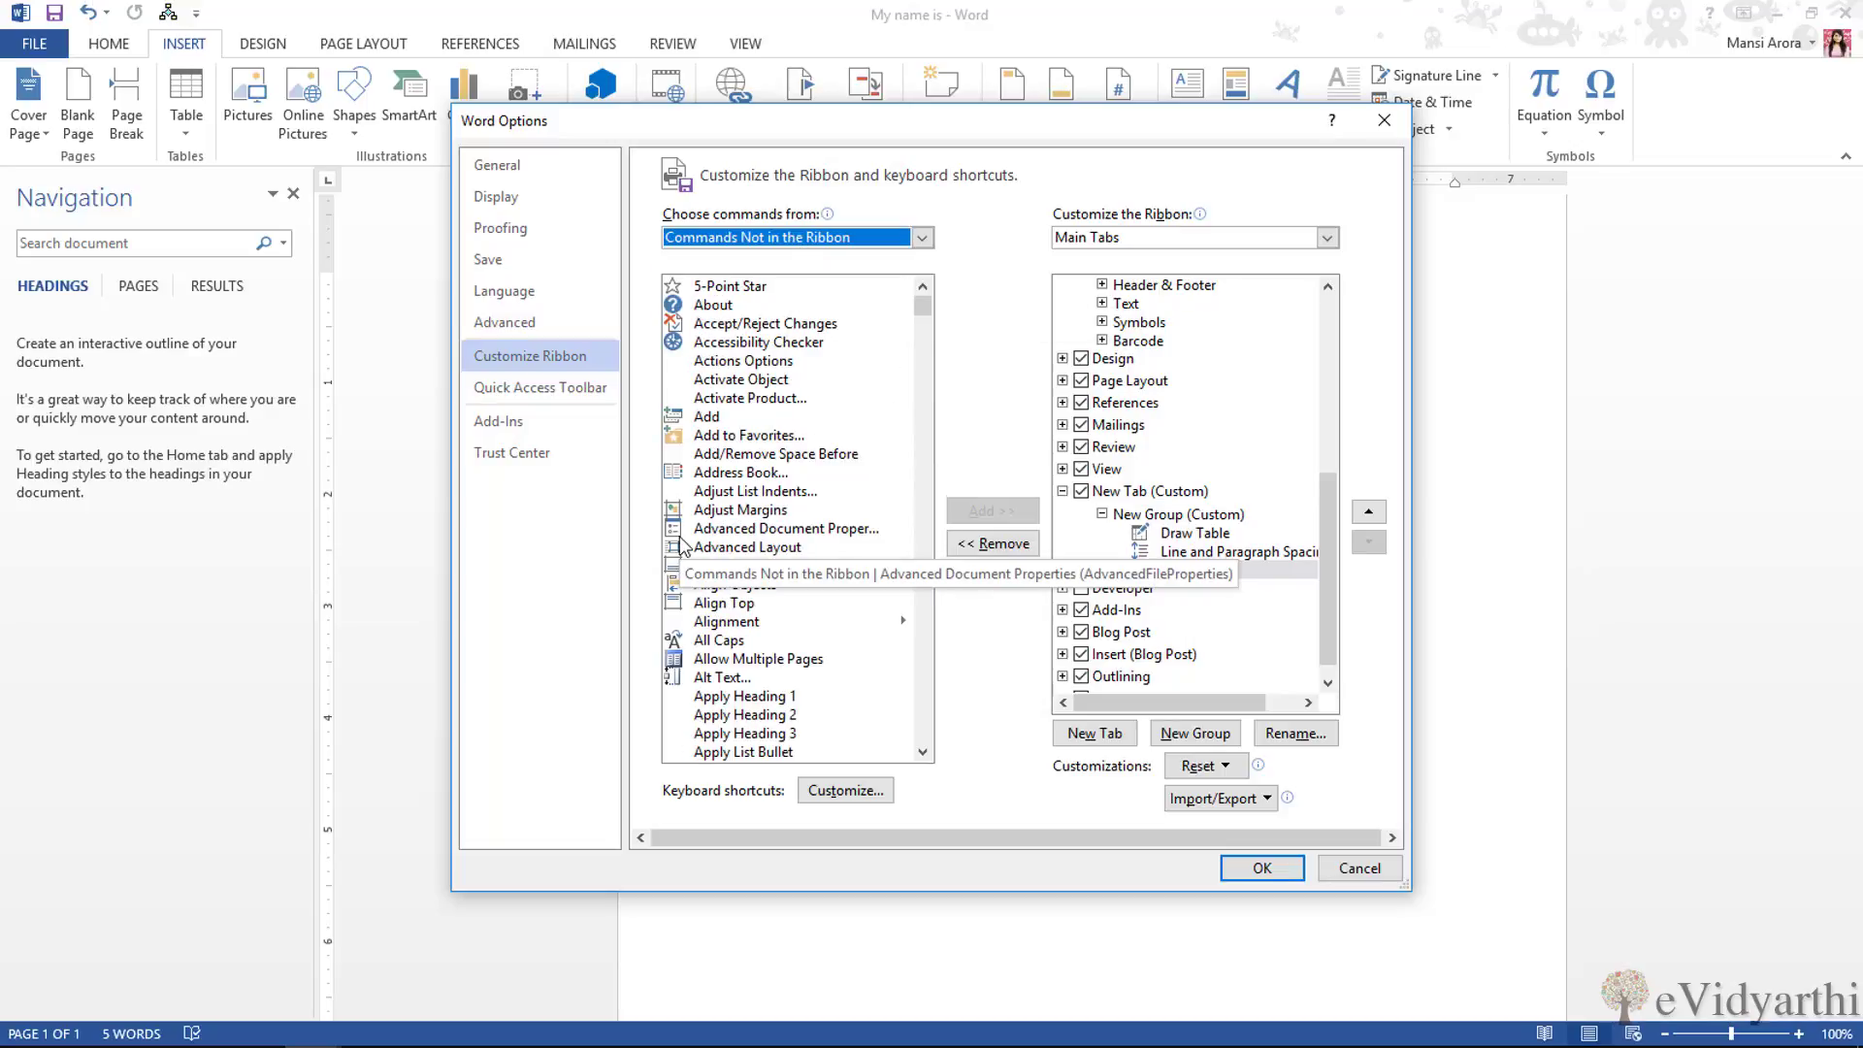
scroll(790, 570, down, 2)
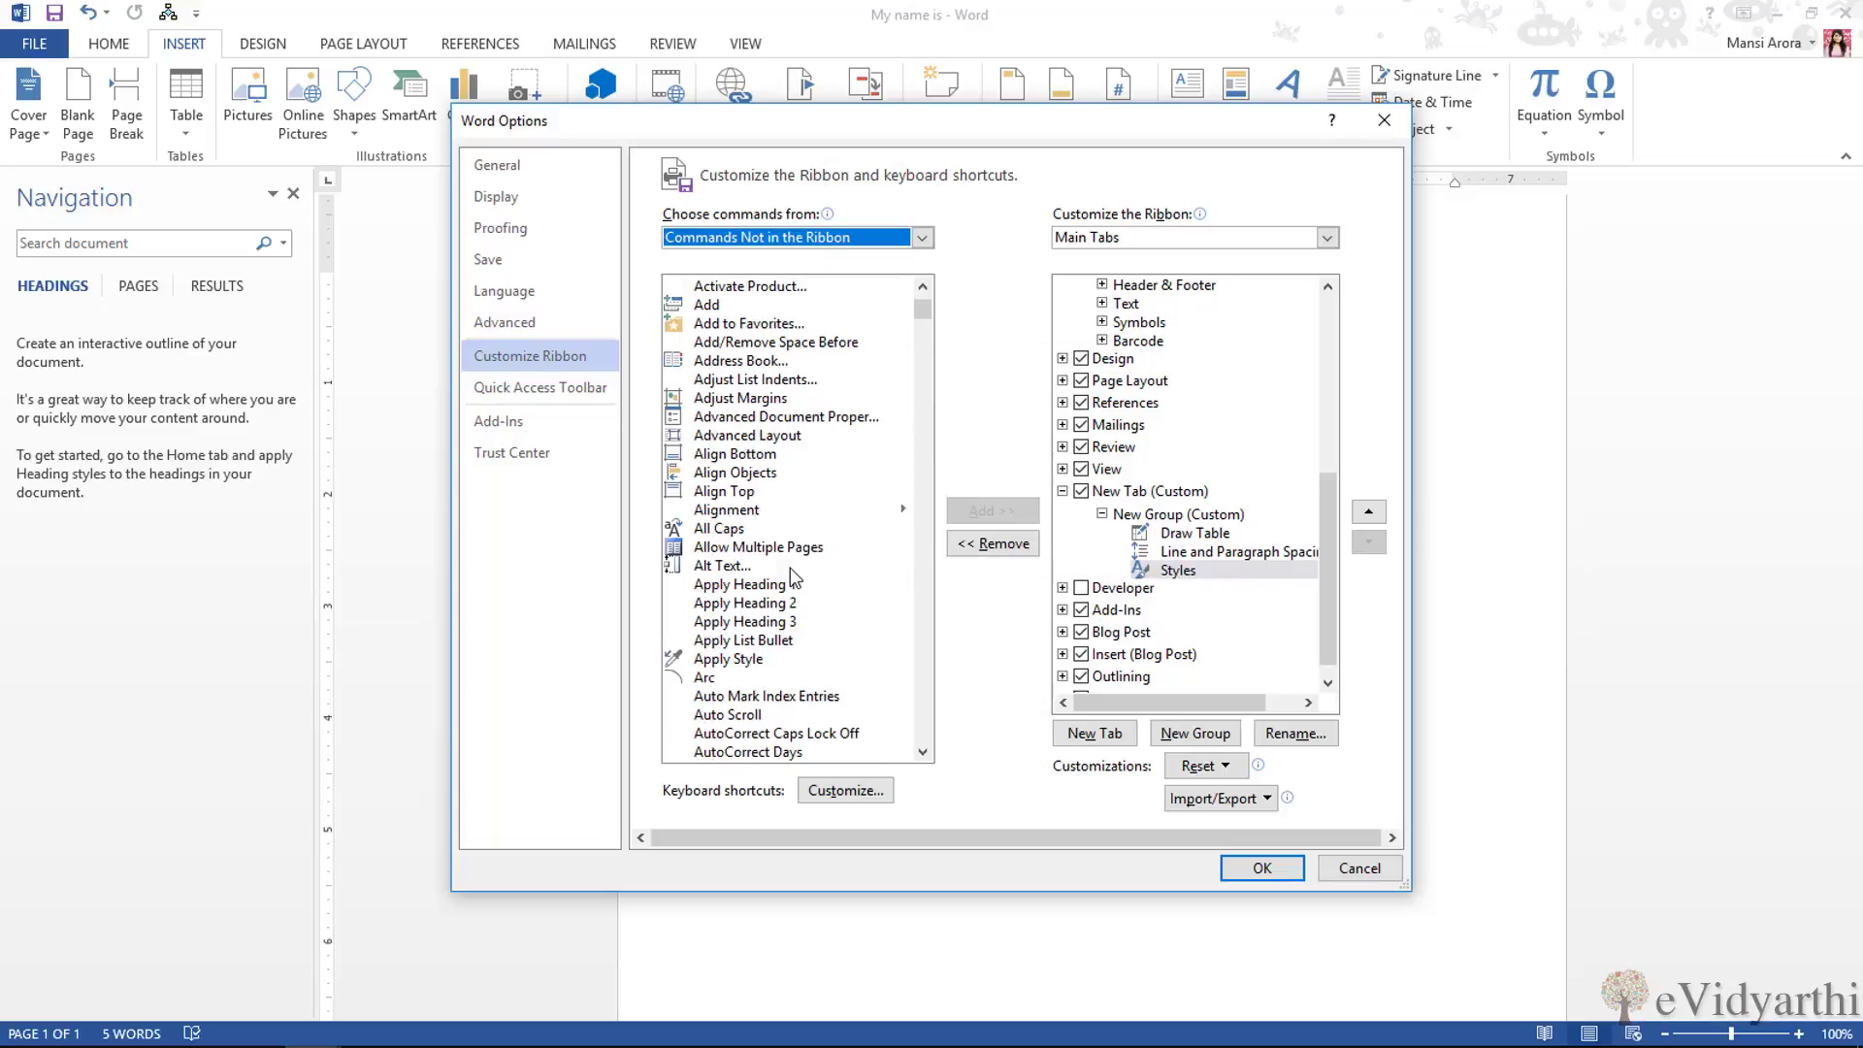
scroll(790, 572, down, 7)
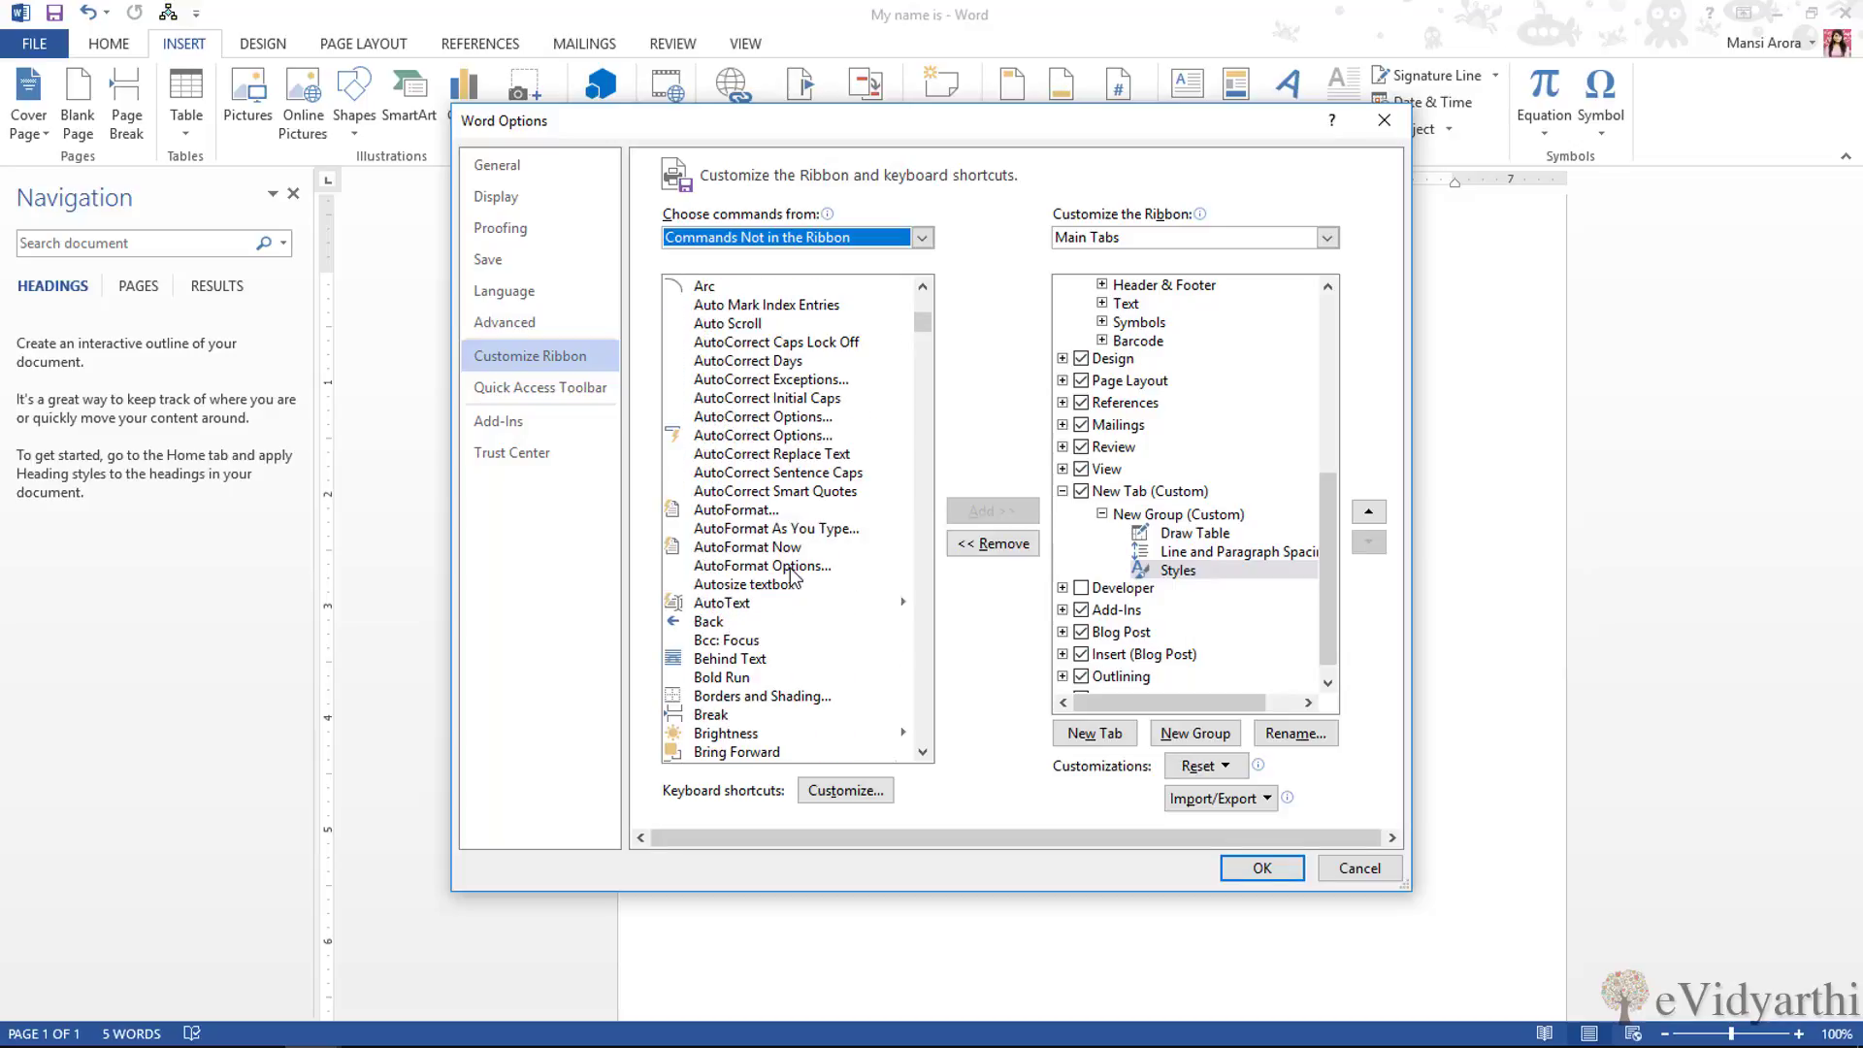
click(748, 512)
drag(739, 514, 1225, 580)
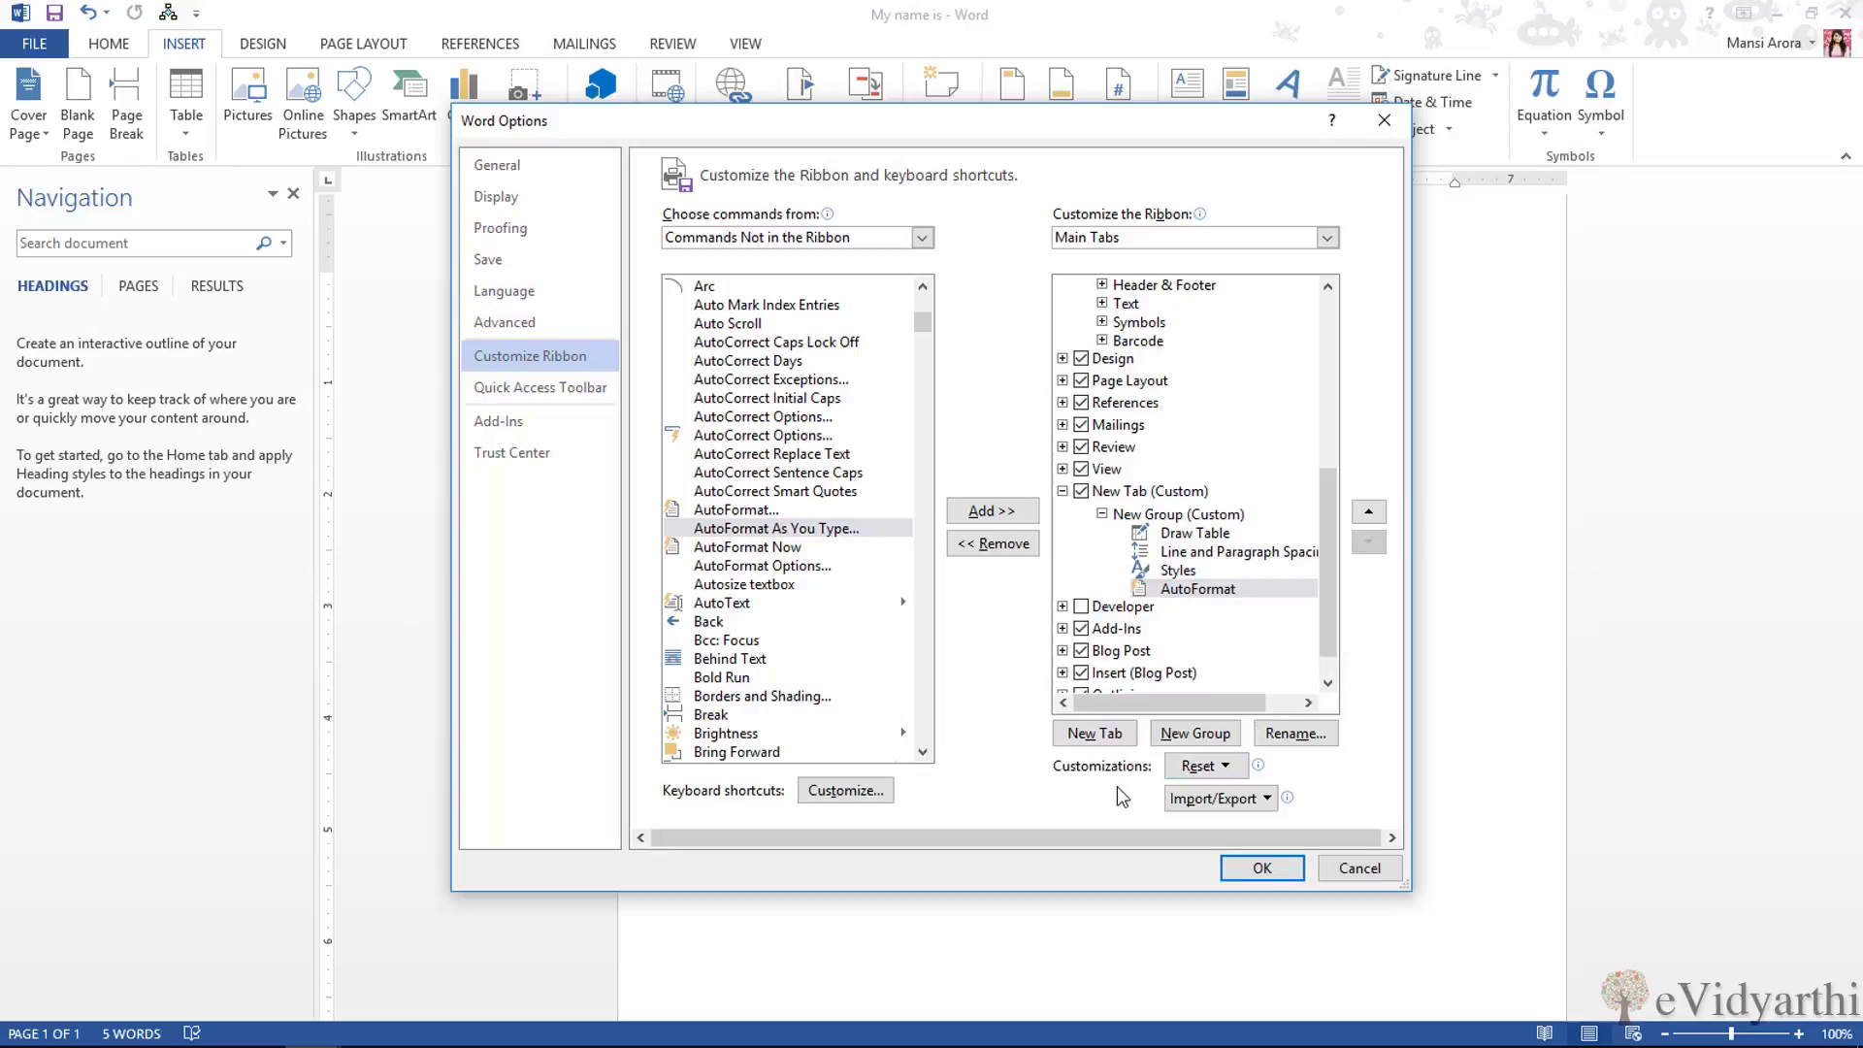
click(1261, 867)
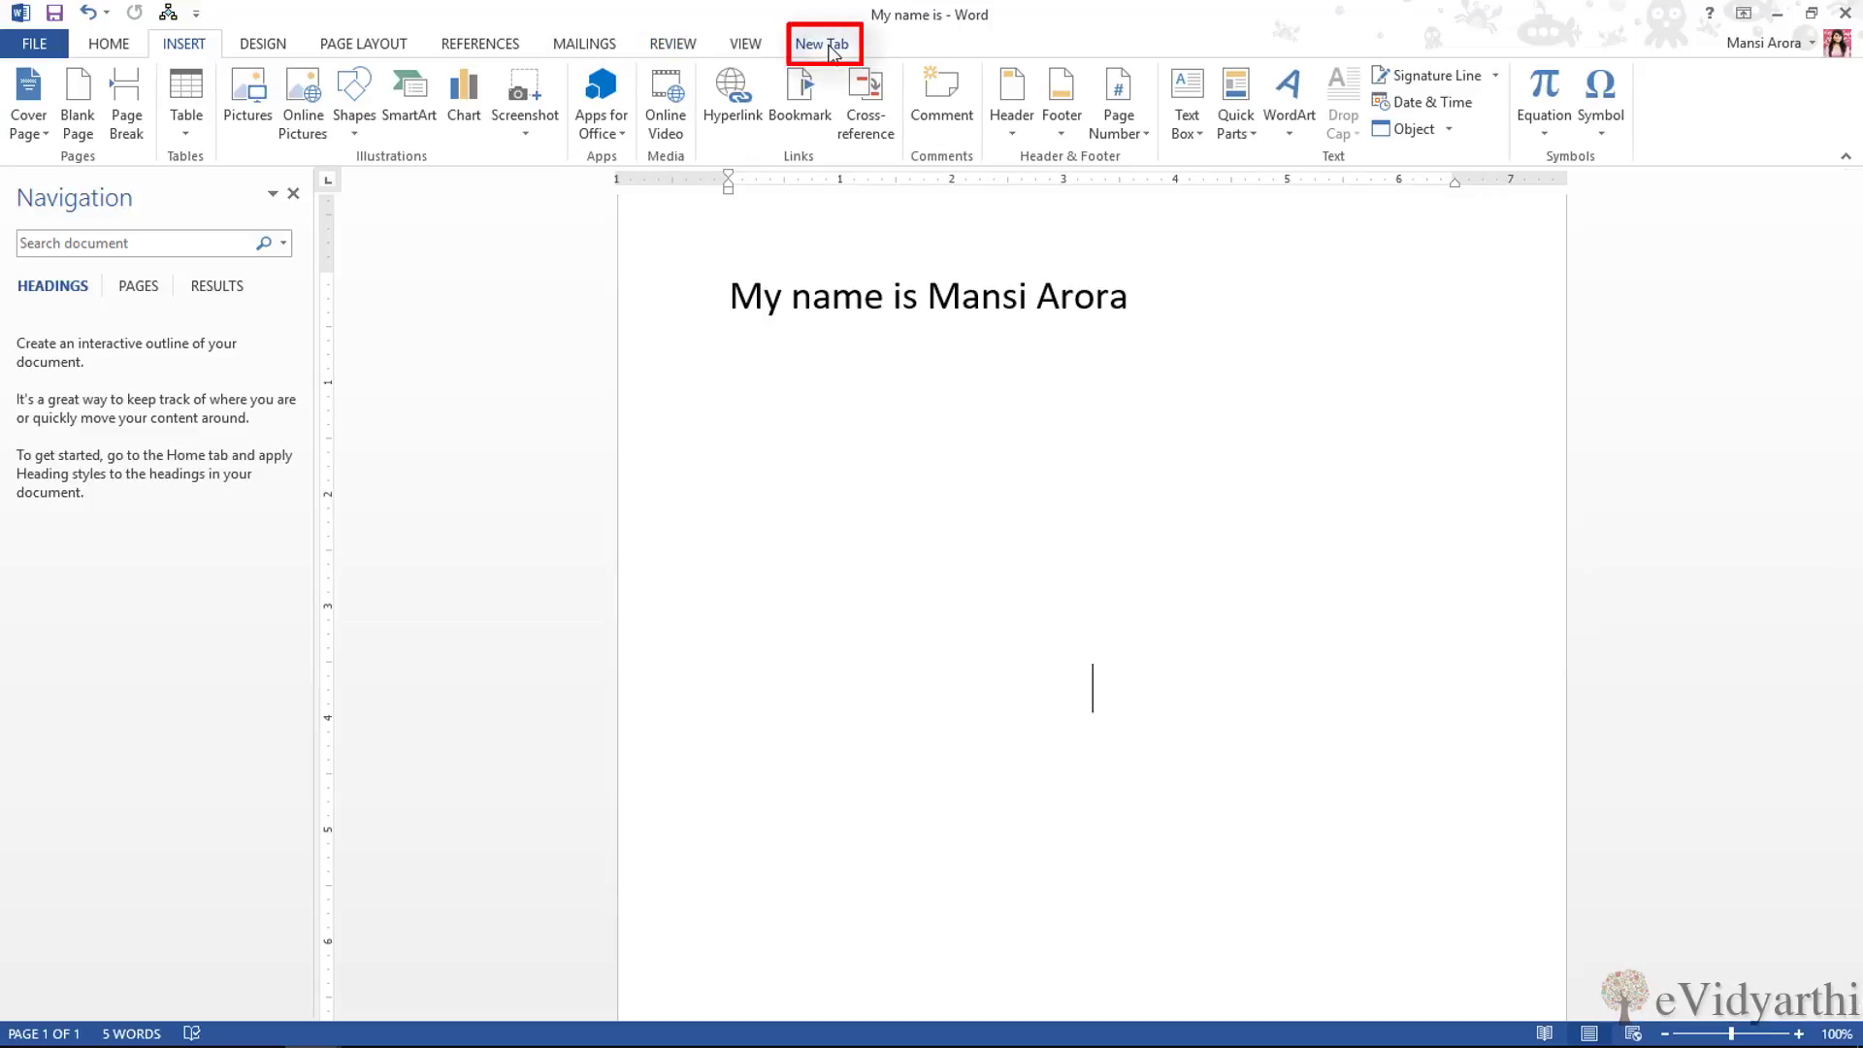
- View the new custom tab's commands and remove that tab through the ribbon customization options
click(831, 49)
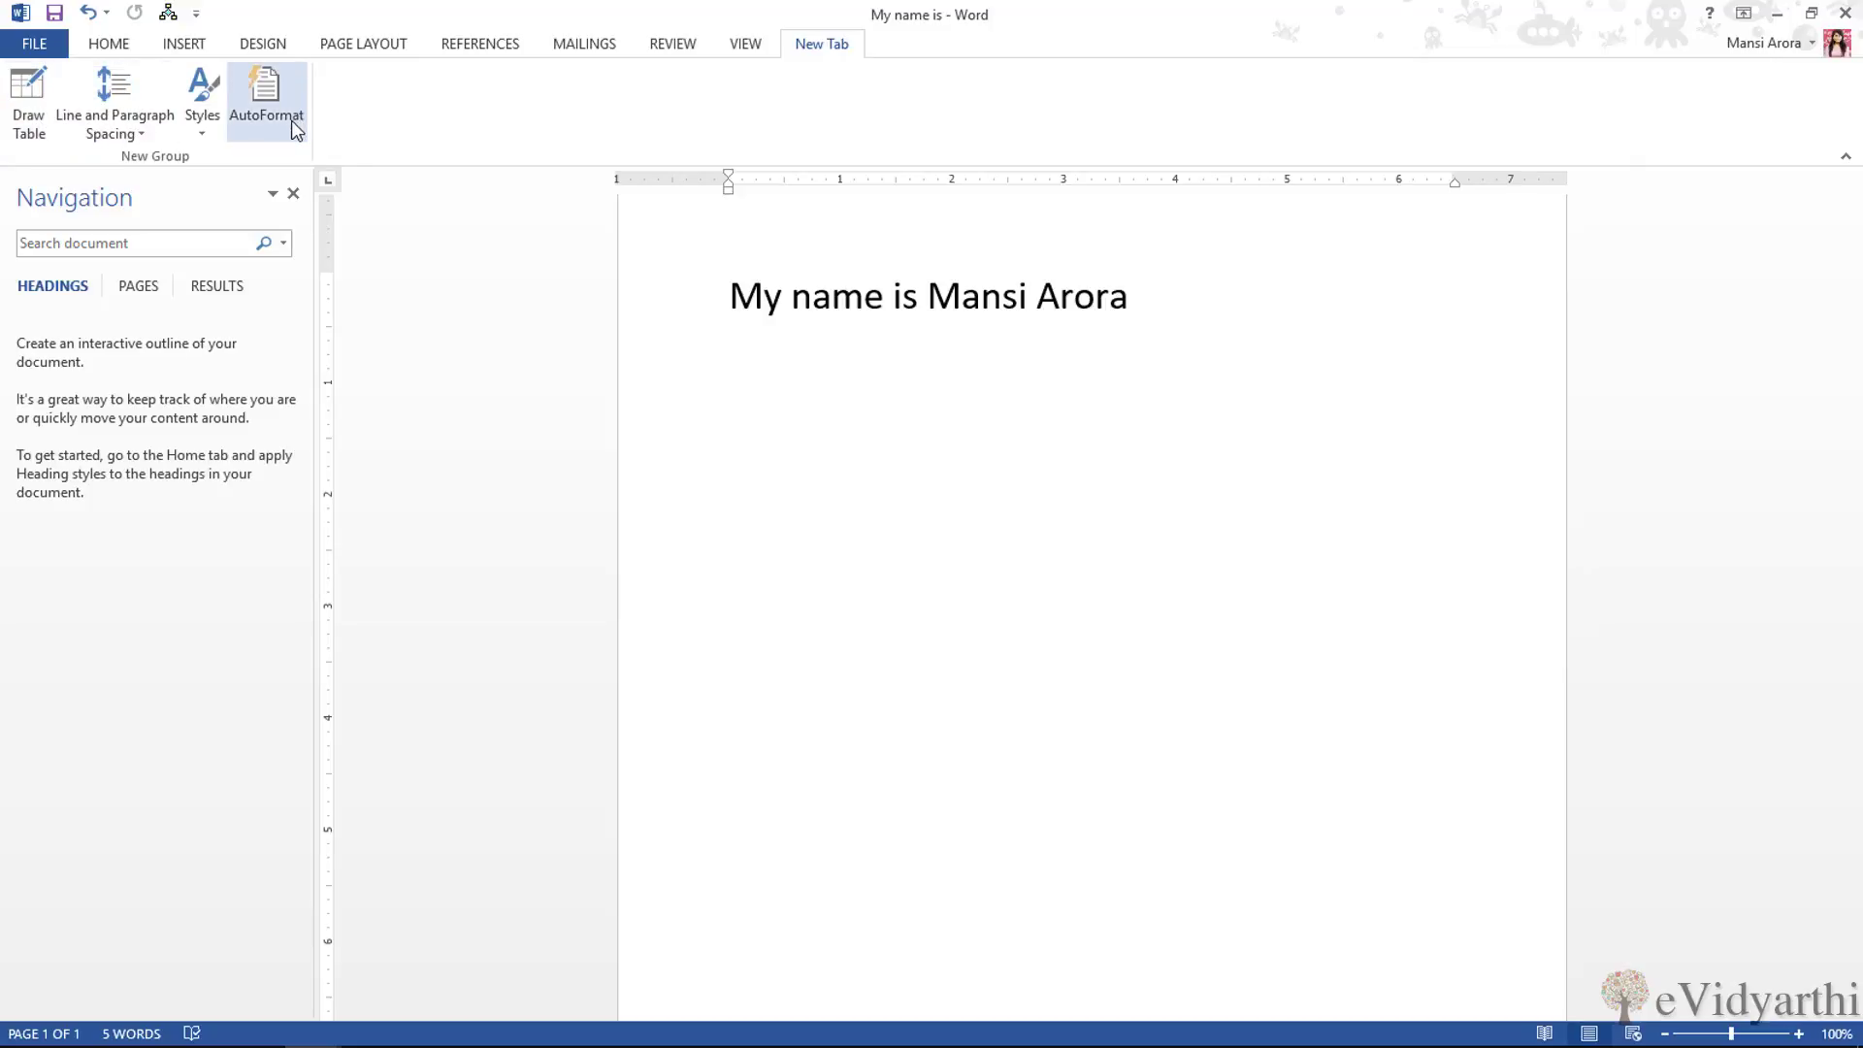
right_click(595, 133)
click(656, 200)
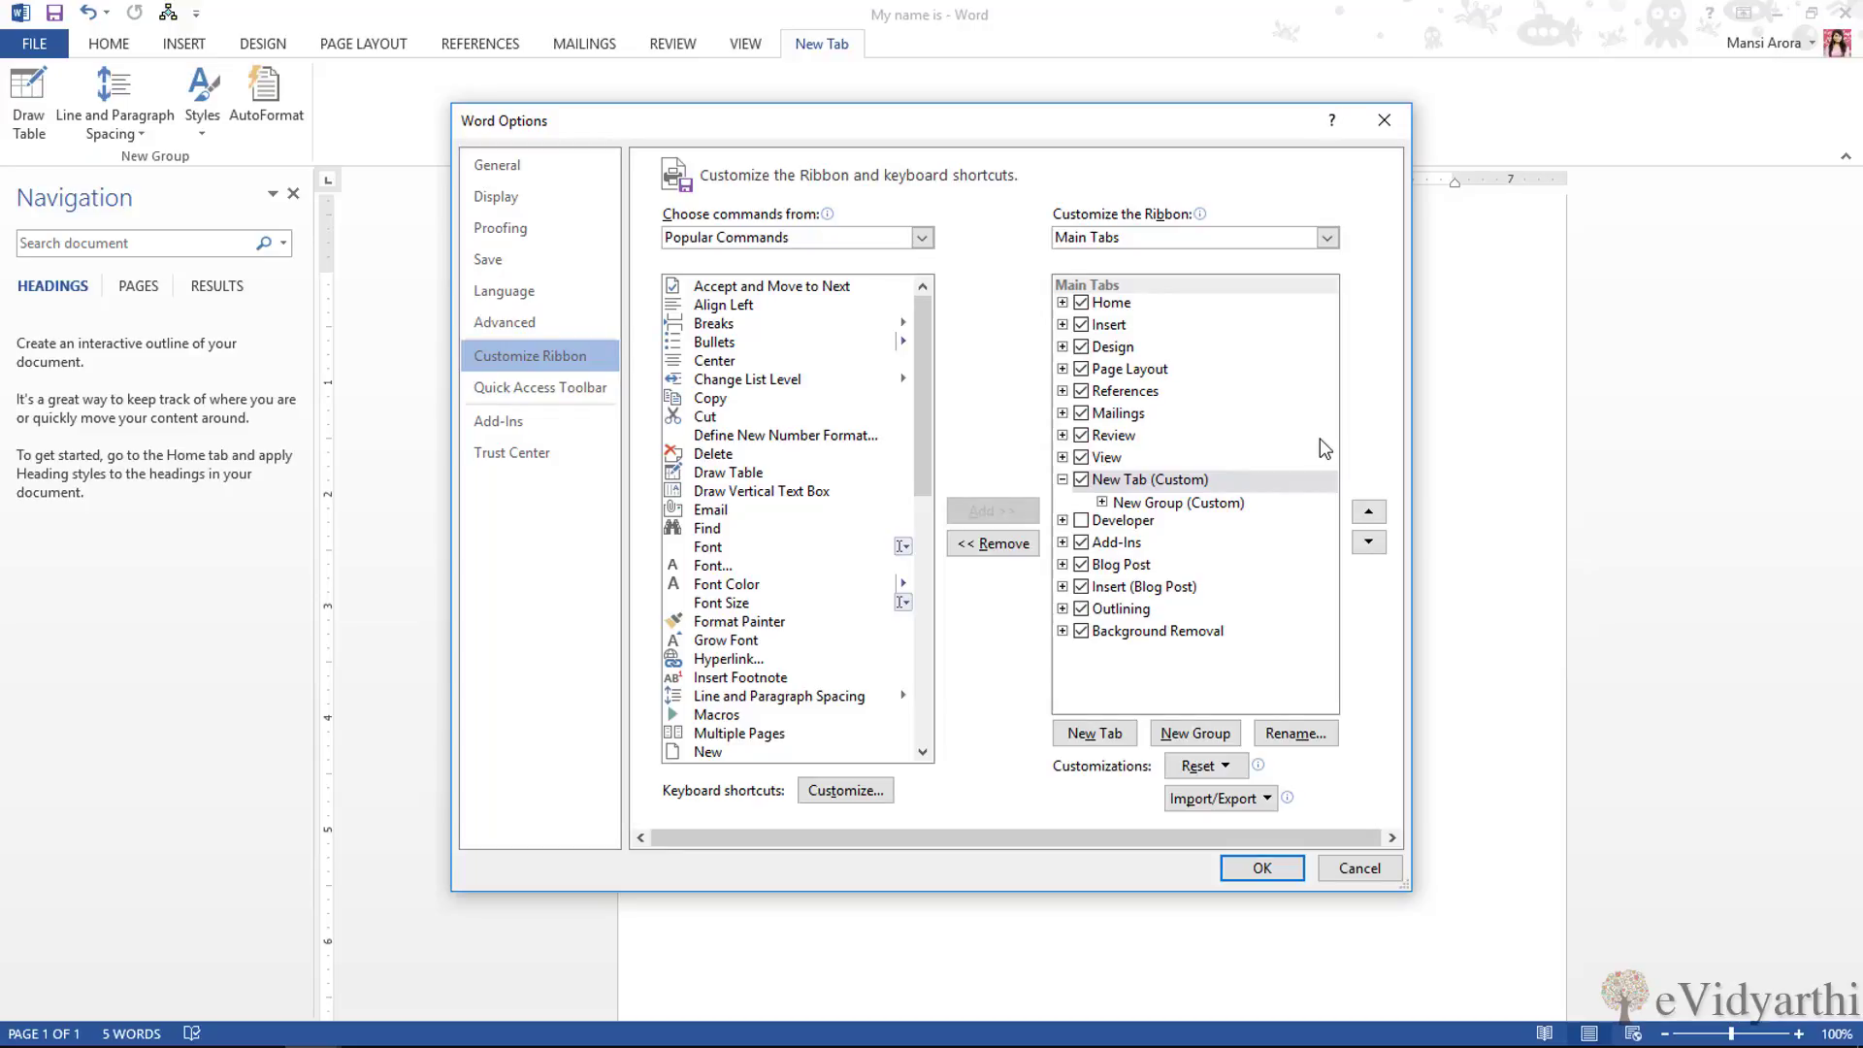
right_click(1280, 489)
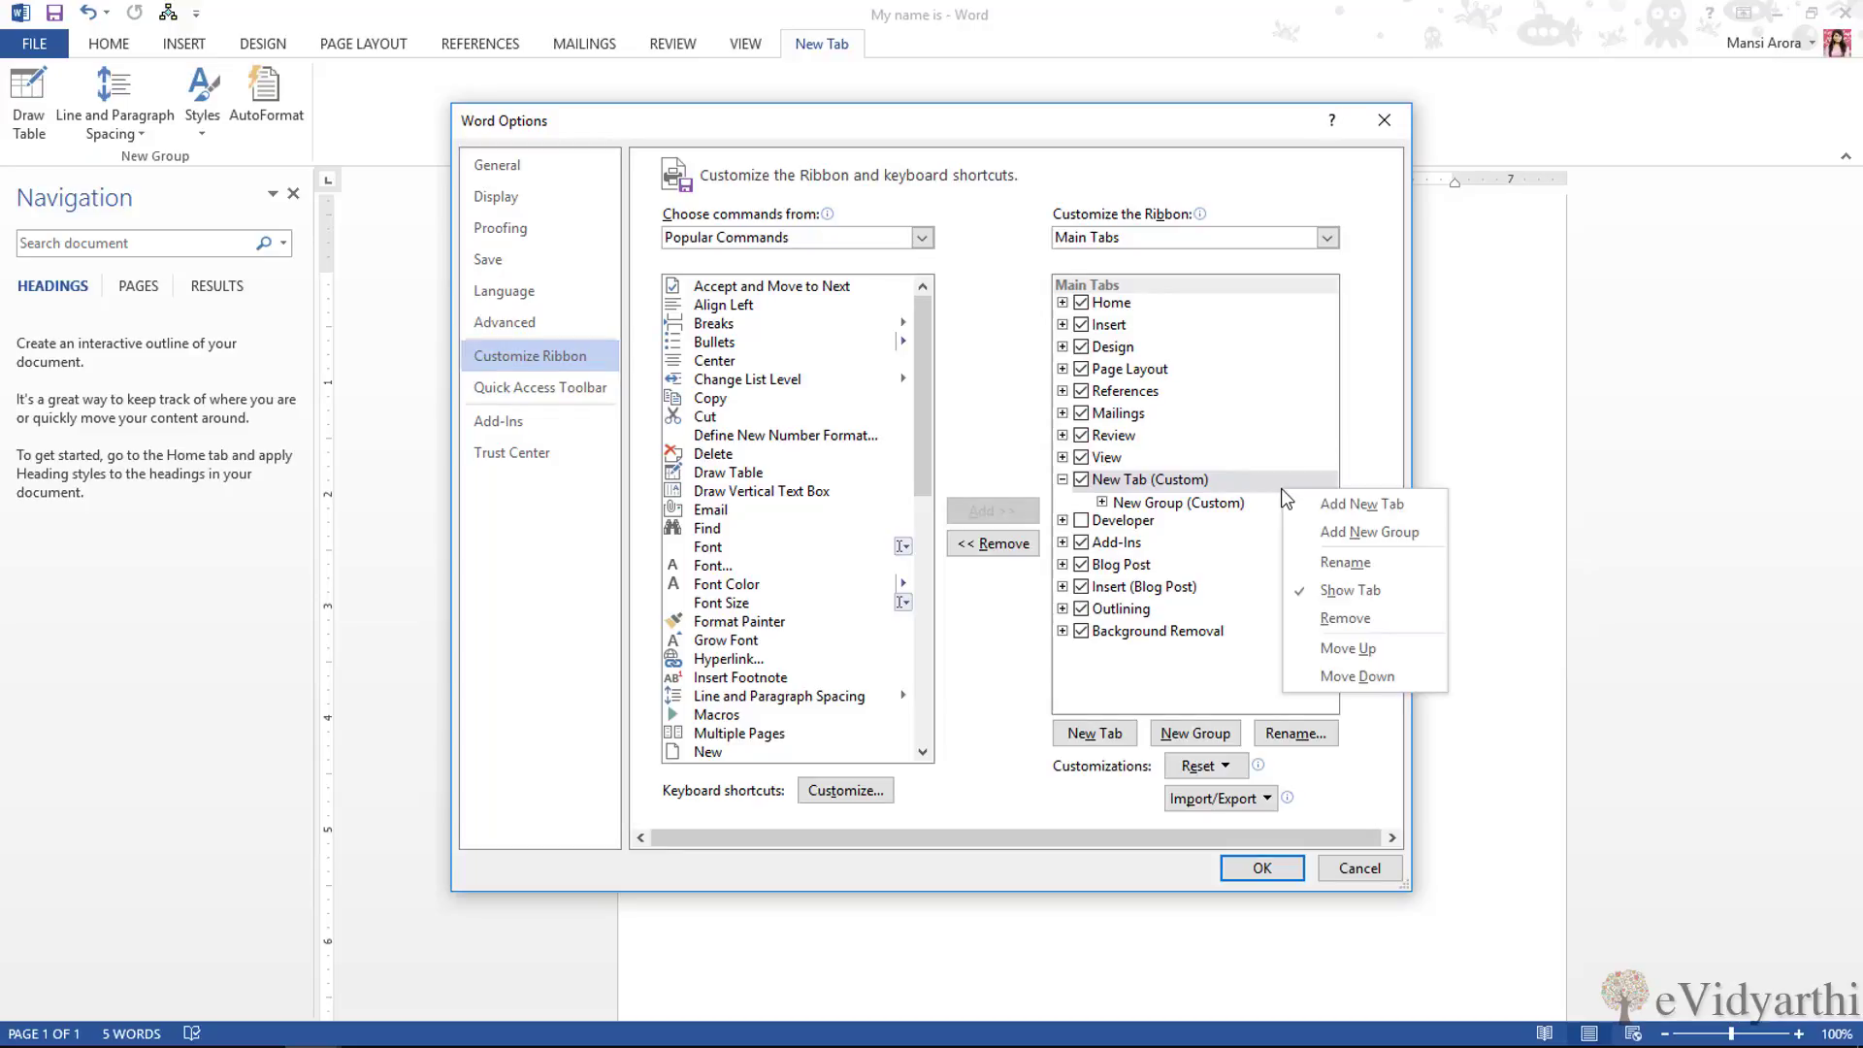
click(1342, 619)
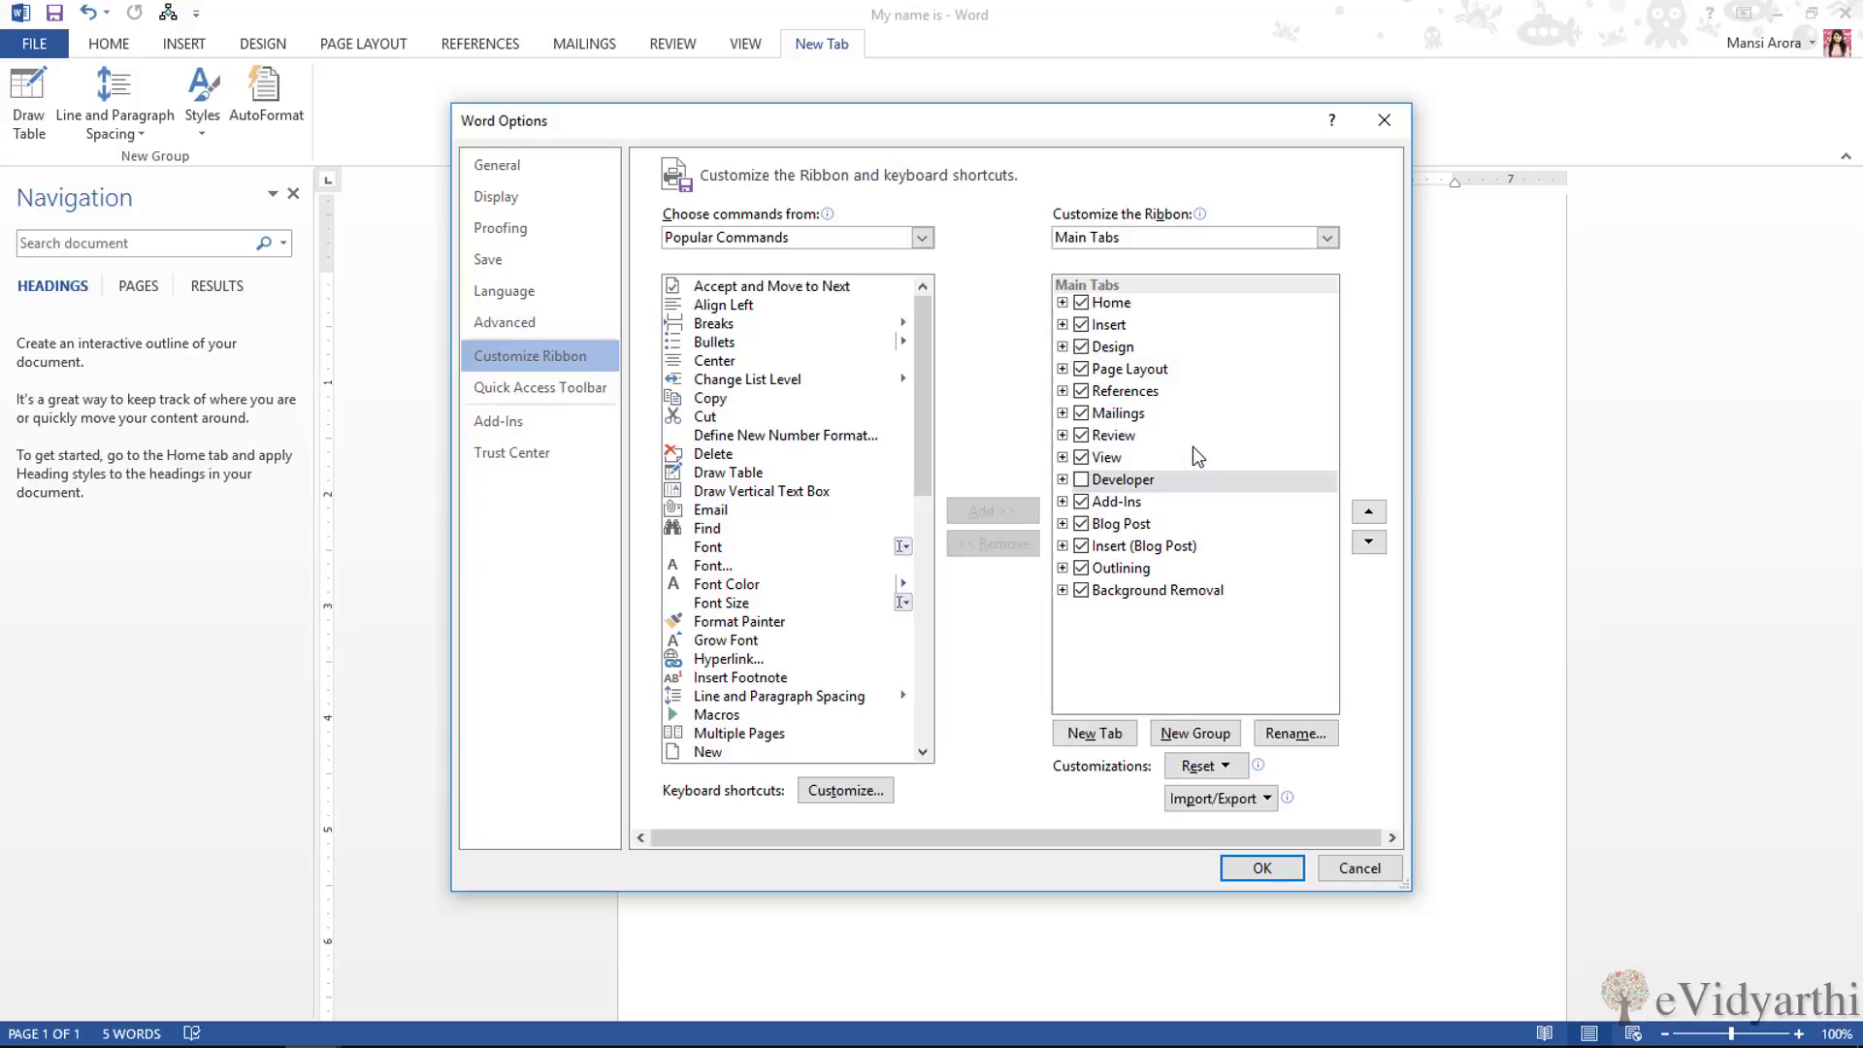
- Expand the Developer tab's groups, enable the tab on the ribbon and apply the changes
click(1063, 480)
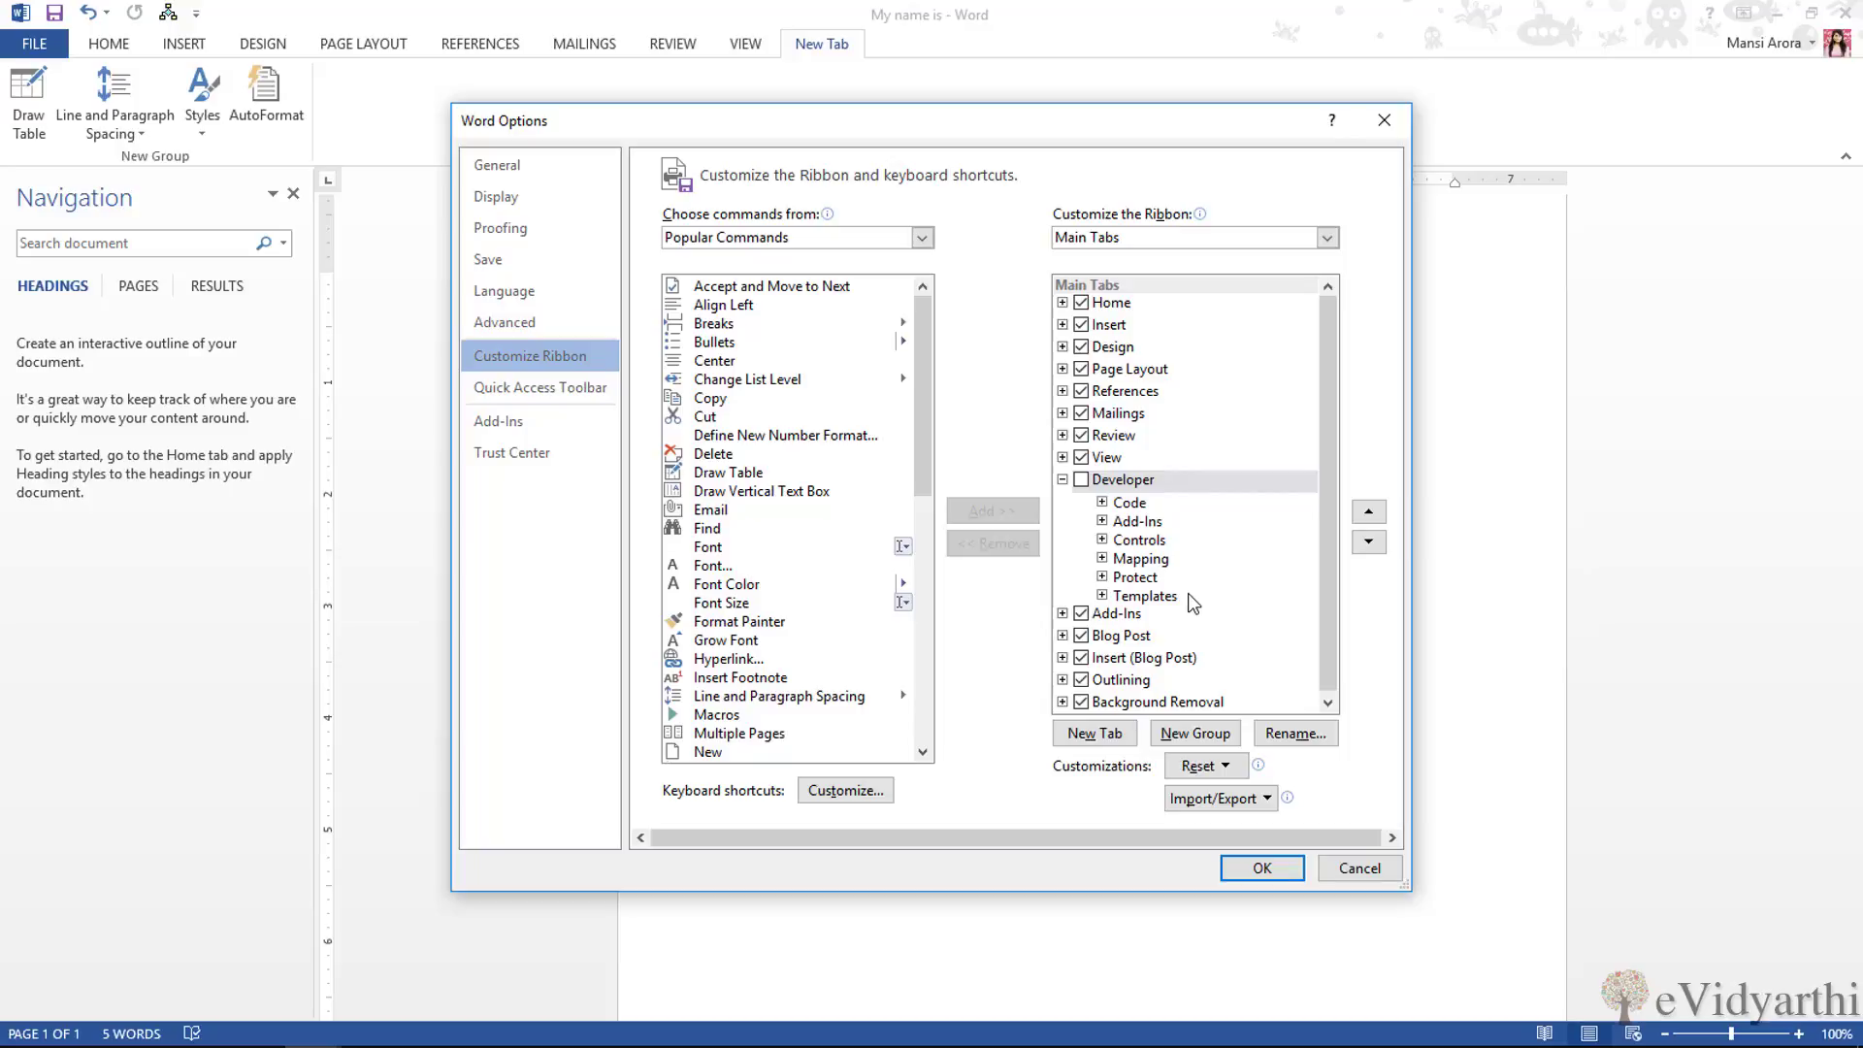
click(1081, 480)
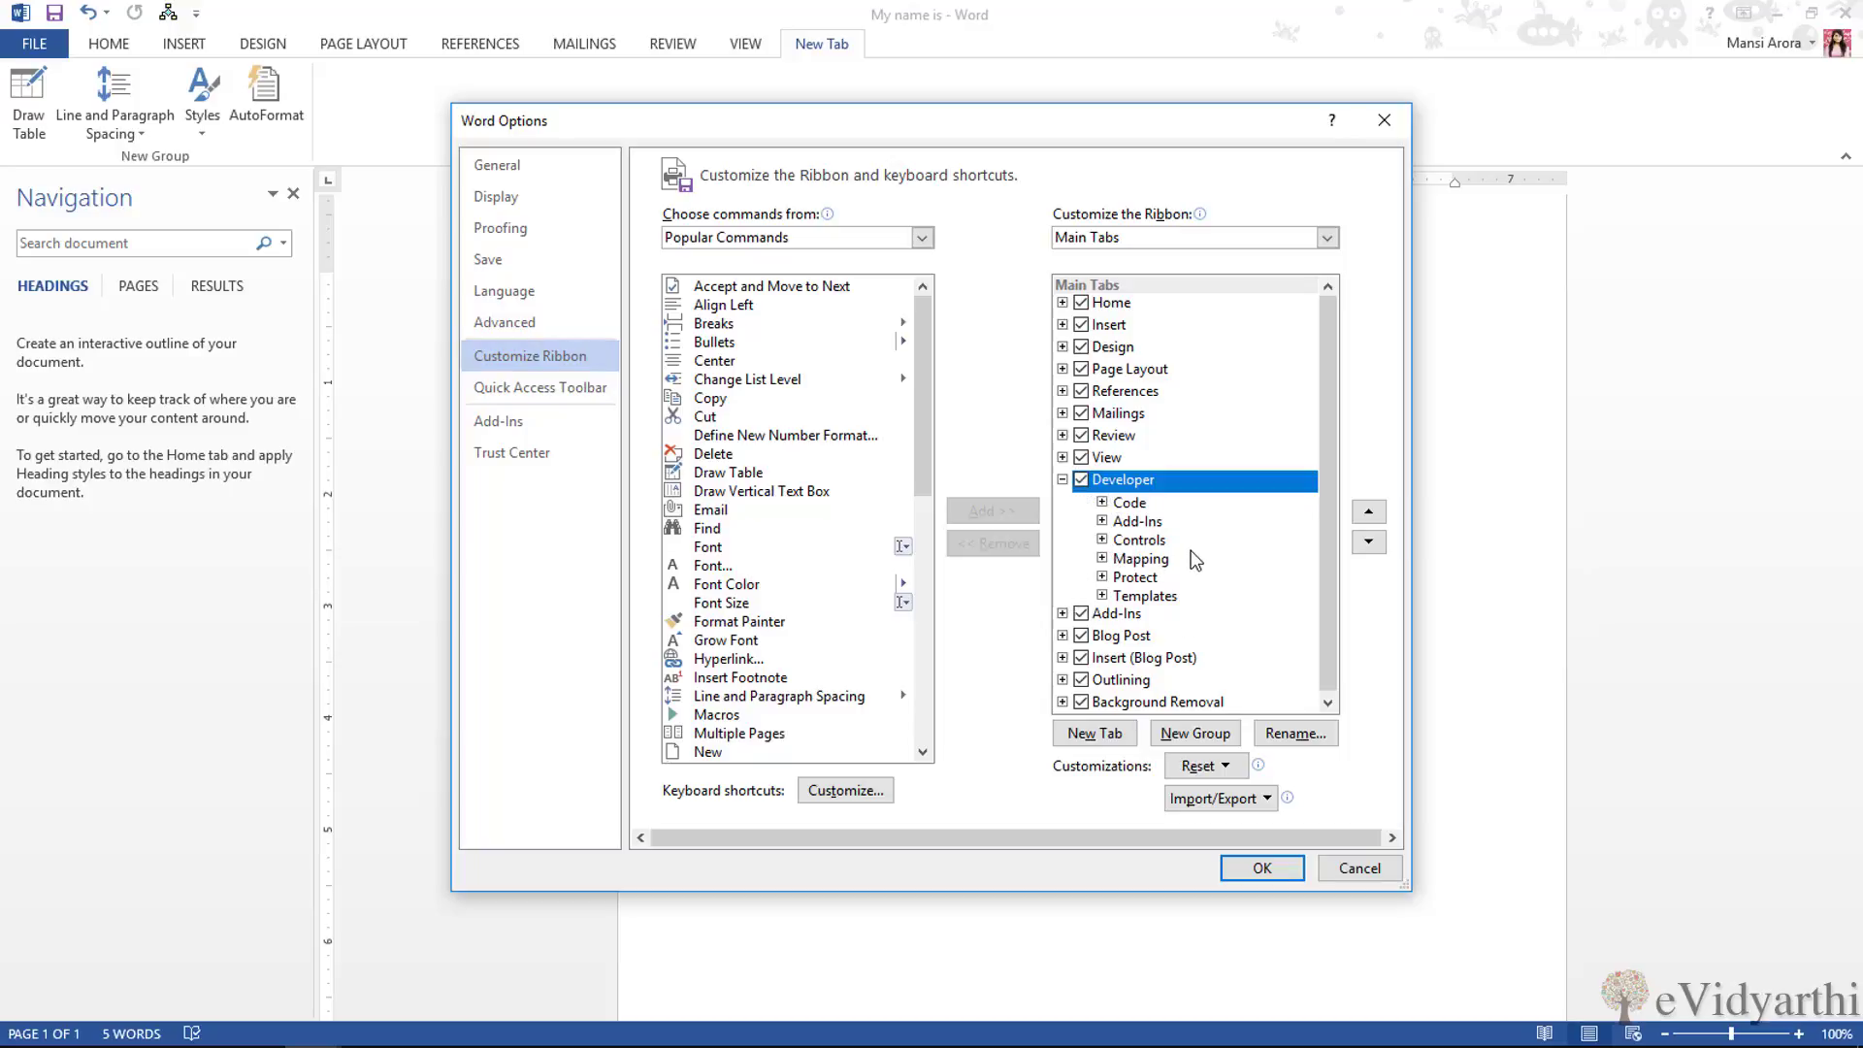
click(1259, 869)
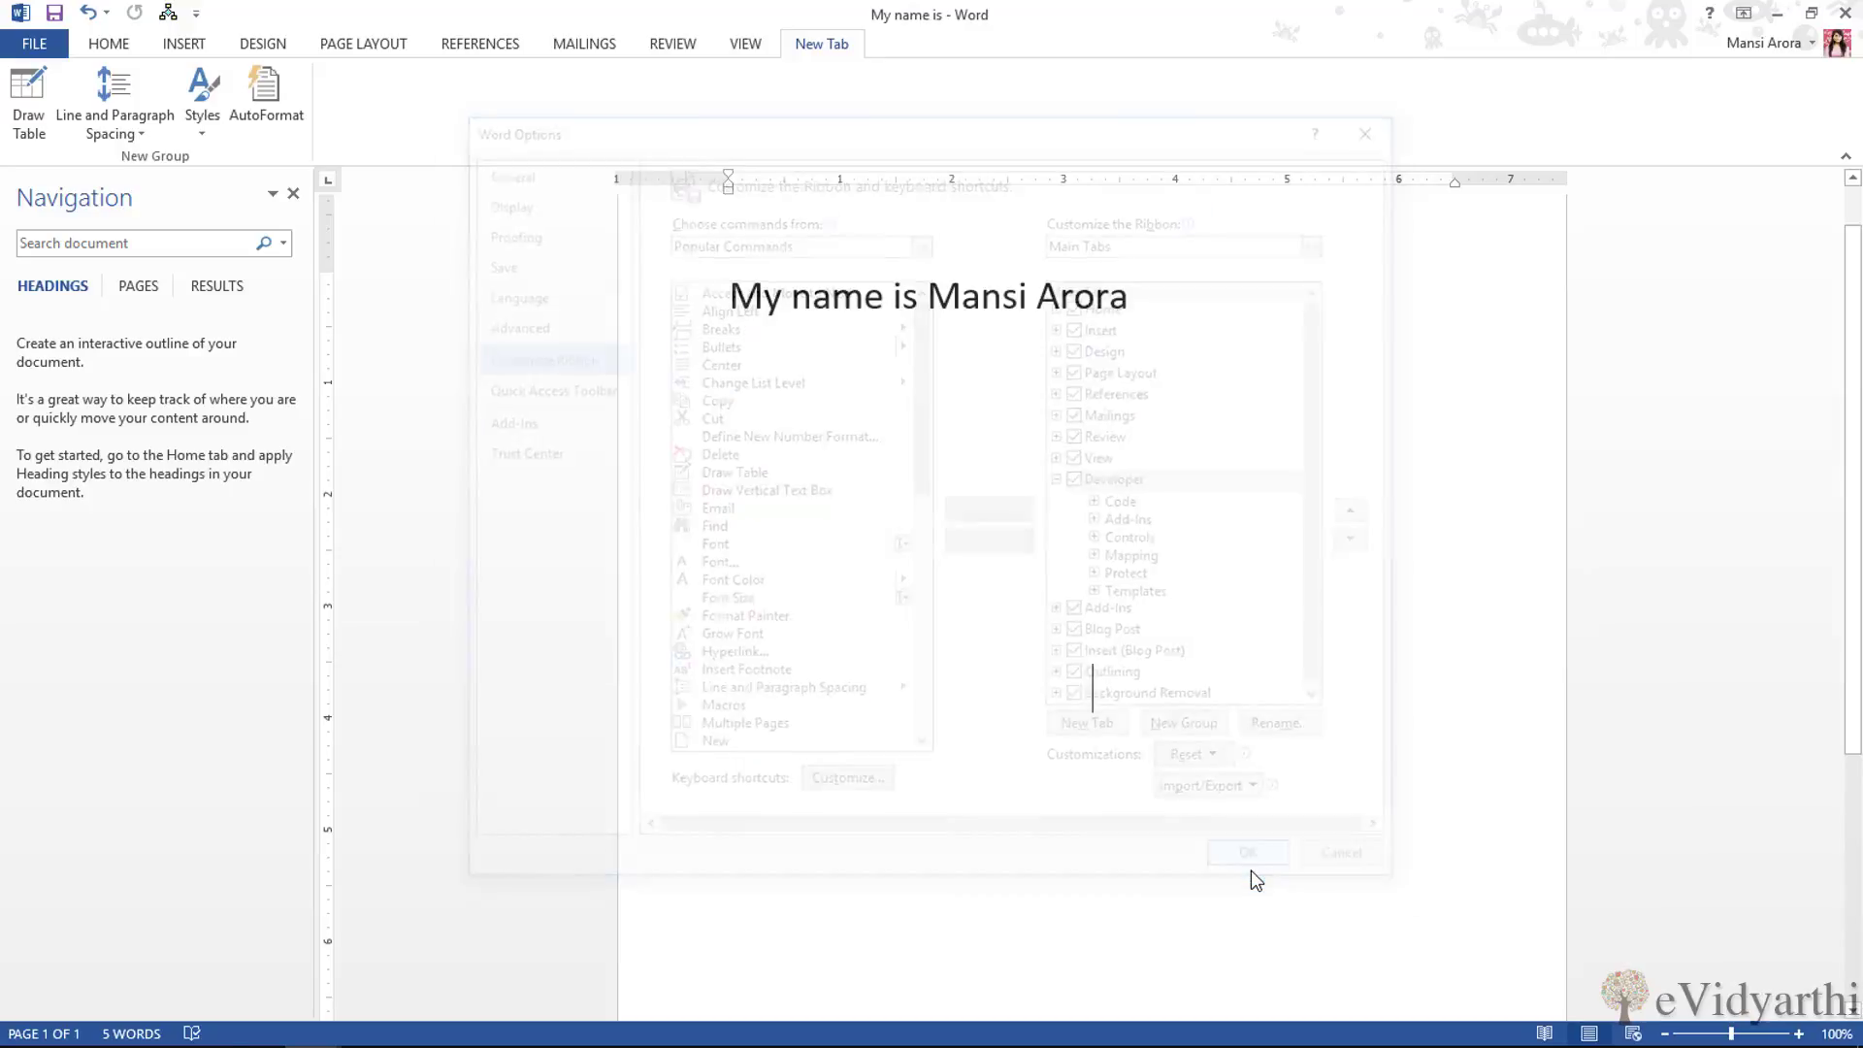